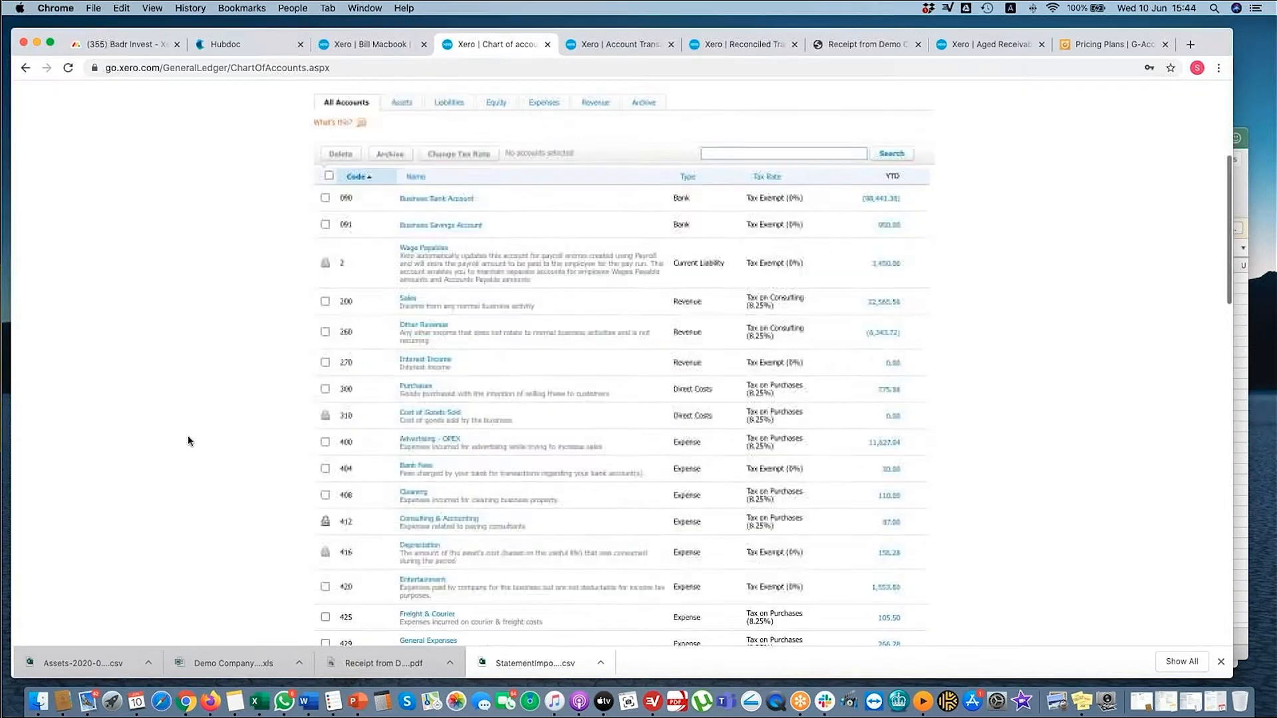
- Switch the organisation to Technology Marketing leading LLC and open its chart of accounts
{"action": "scroll", "coordinate": [186, 442], "scroll_direction": "up", "scroll_amount": 20}
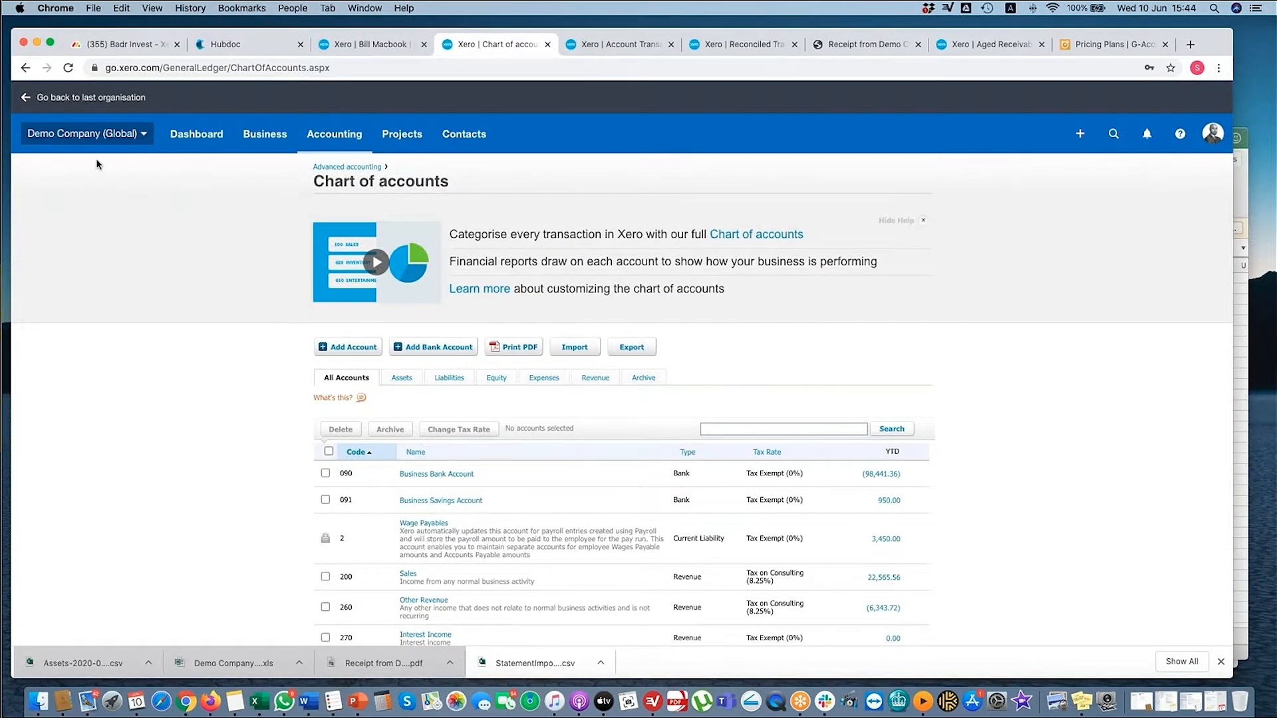
{"action": "left_click", "coordinate": [86, 133]}
{"action": "left_click", "coordinate": [150, 215]}
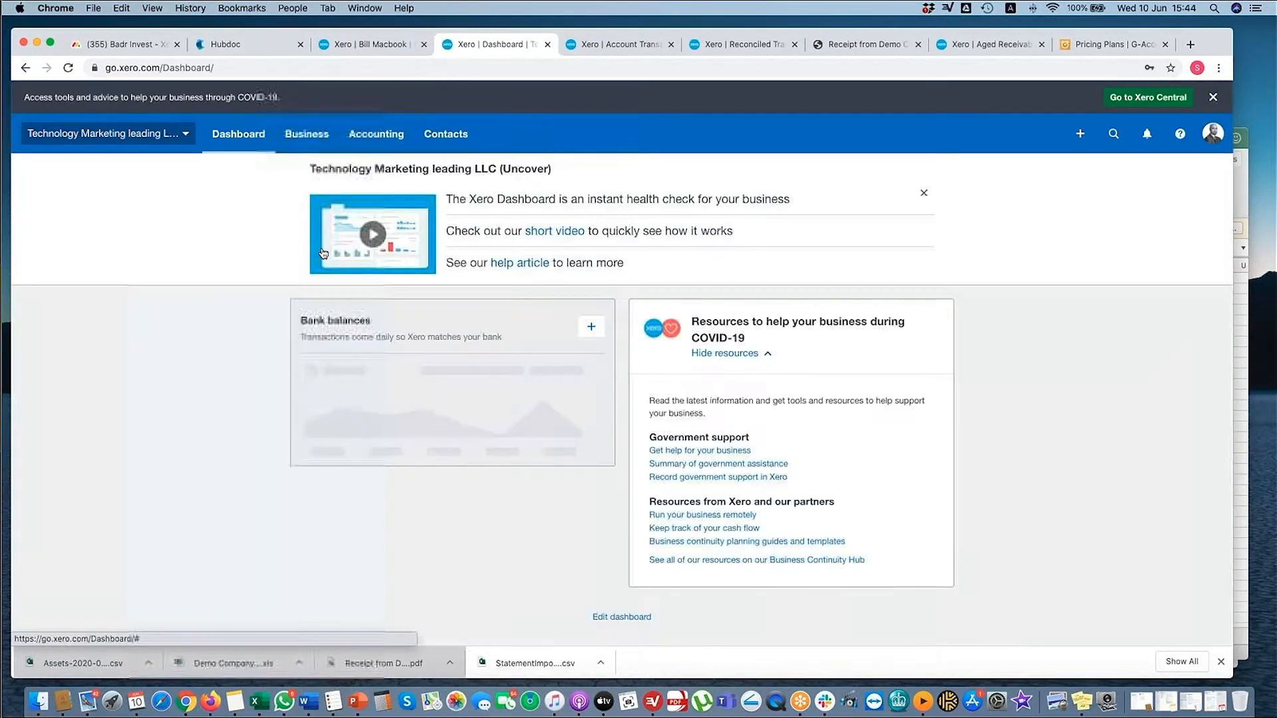
{"action": "left_click", "coordinate": [374, 134]}
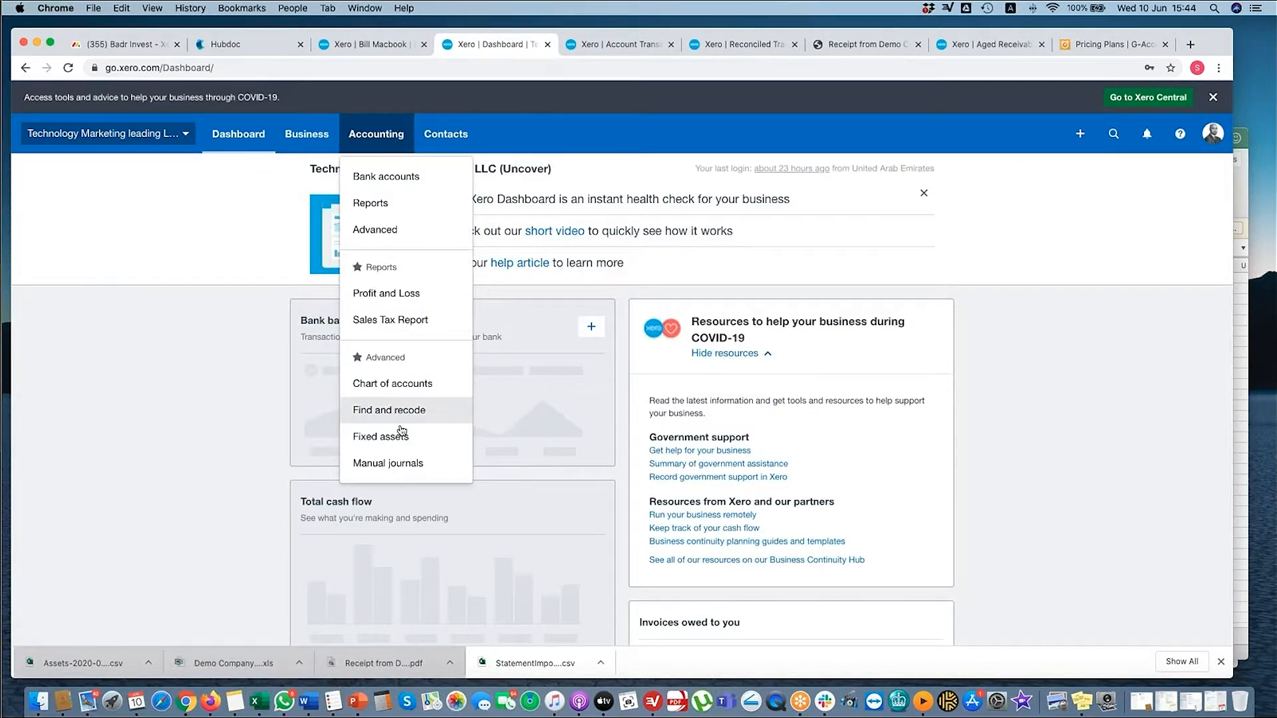
{"action": "left_click", "coordinate": [390, 396]}
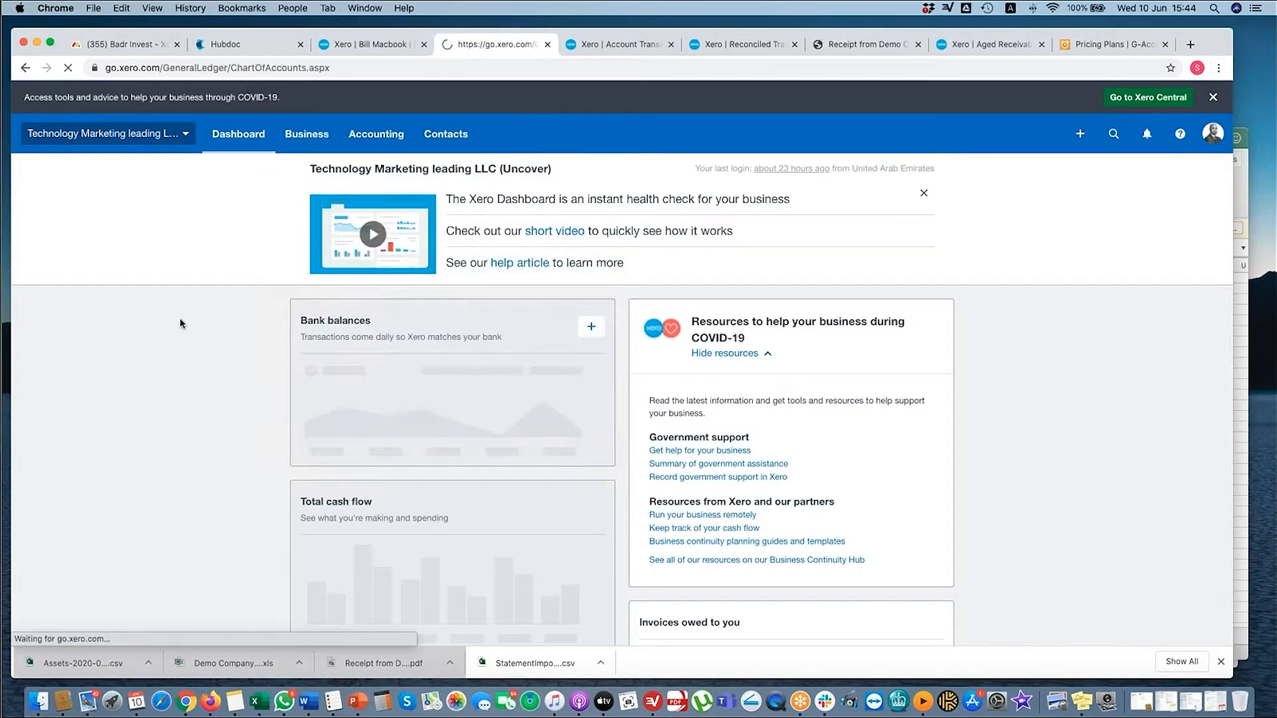
- Review the full chart of accounts, examining the codes, types and tax rates from fixed assets through to expenses
{"action": "scroll", "coordinate": [522, 547], "scroll_direction": "down", "scroll_amount": 10}
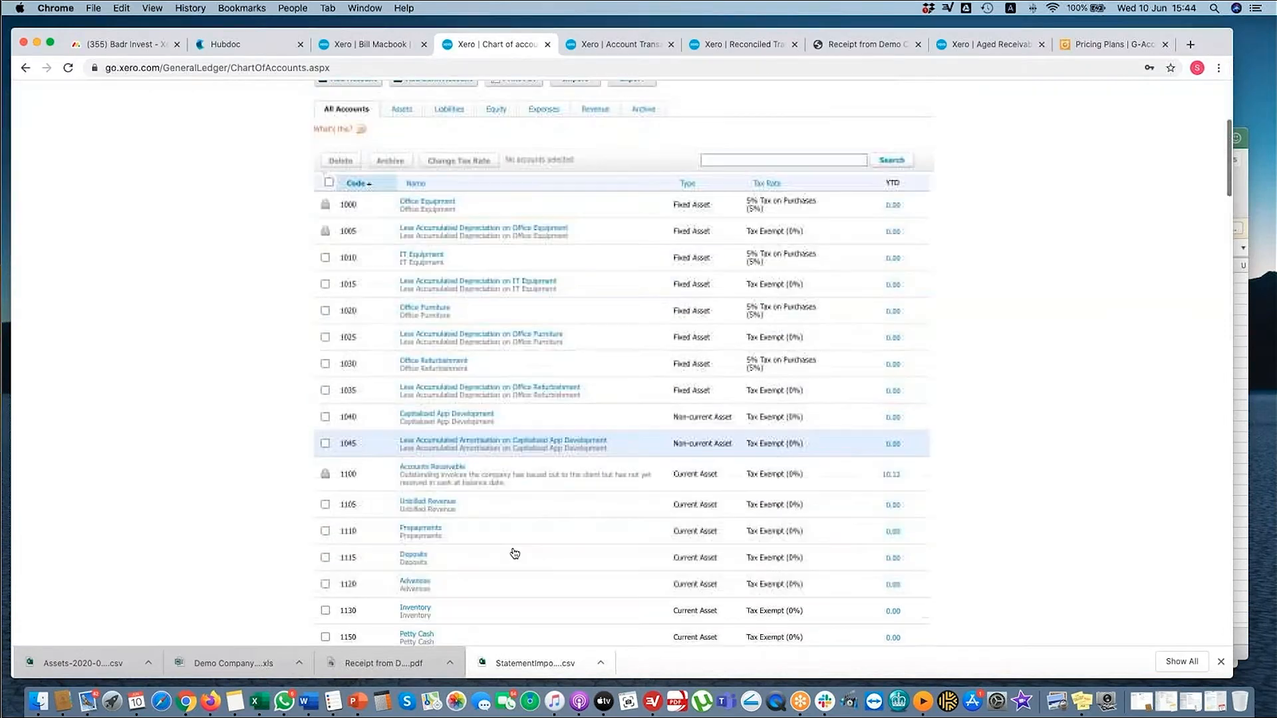
{"action": "scroll", "coordinate": [503, 548], "scroll_direction": "down", "scroll_amount": 5}
{"action": "scroll", "coordinate": [502, 558], "scroll_direction": "up", "scroll_amount": 15}
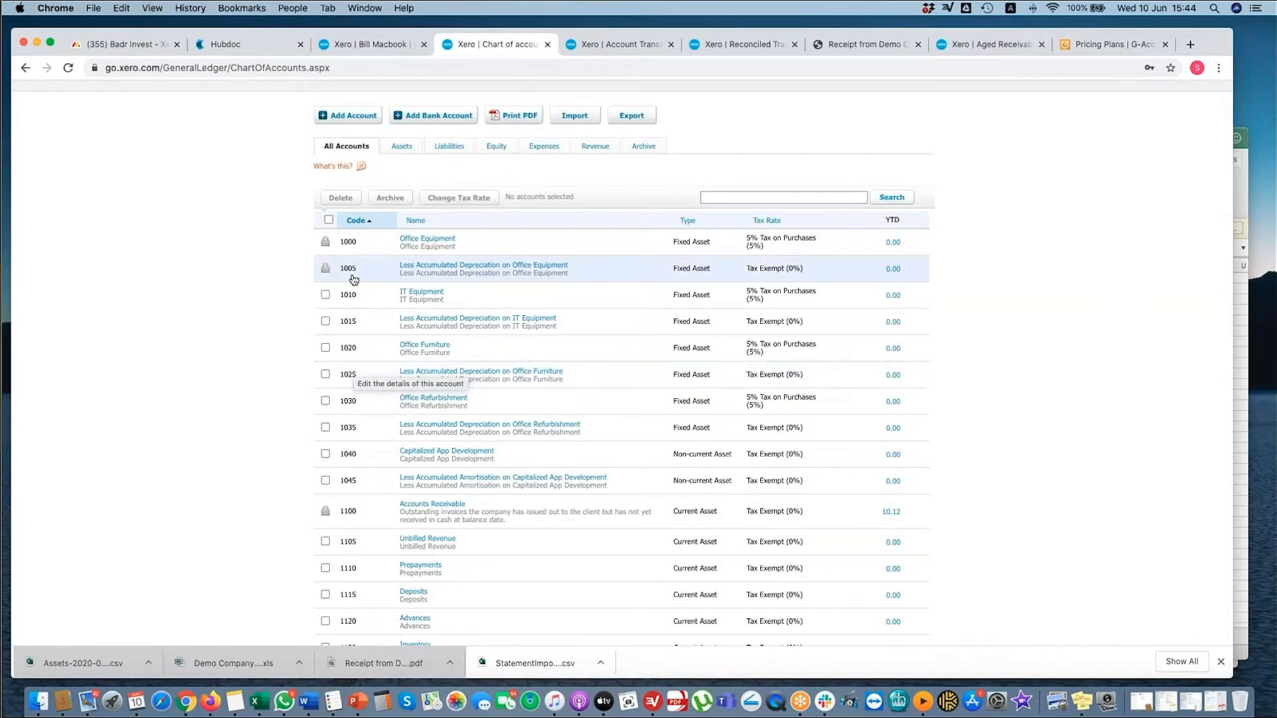
{"action": "scroll", "coordinate": [352, 443], "scroll_direction": "down", "scroll_amount": 2}
{"action": "scroll", "coordinate": [355, 443], "scroll_direction": "down", "scroll_amount": 2}
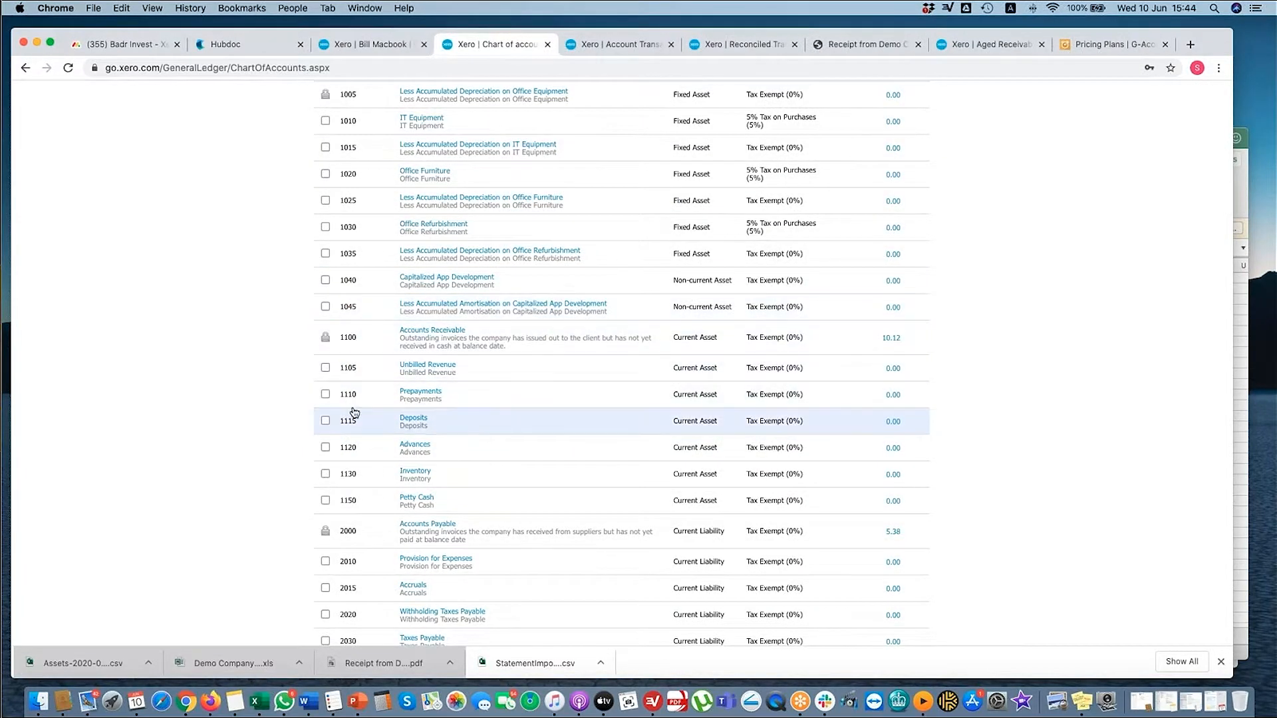
{"action": "scroll", "coordinate": [353, 413], "scroll_direction": "down", "scroll_amount": 5}
{"action": "scroll", "coordinate": [353, 458], "scroll_direction": "down", "scroll_amount": 10}
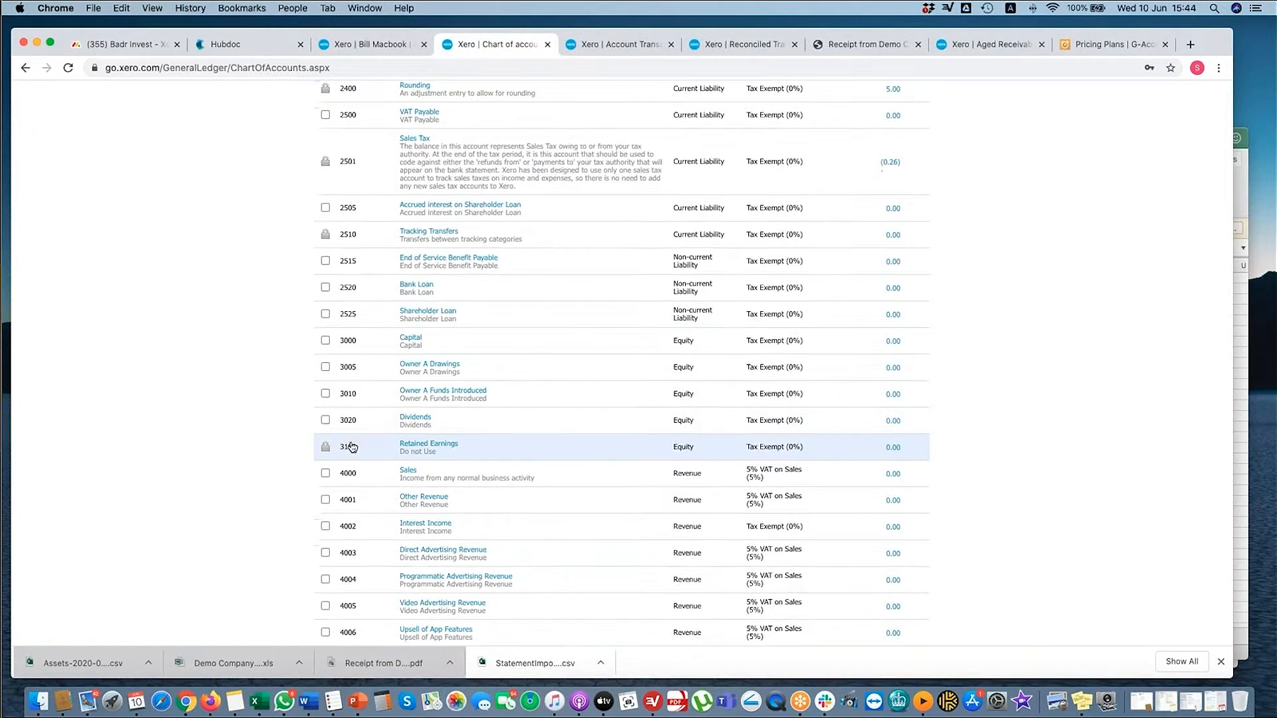
{"action": "scroll", "coordinate": [353, 432], "scroll_direction": "down", "scroll_amount": 10}
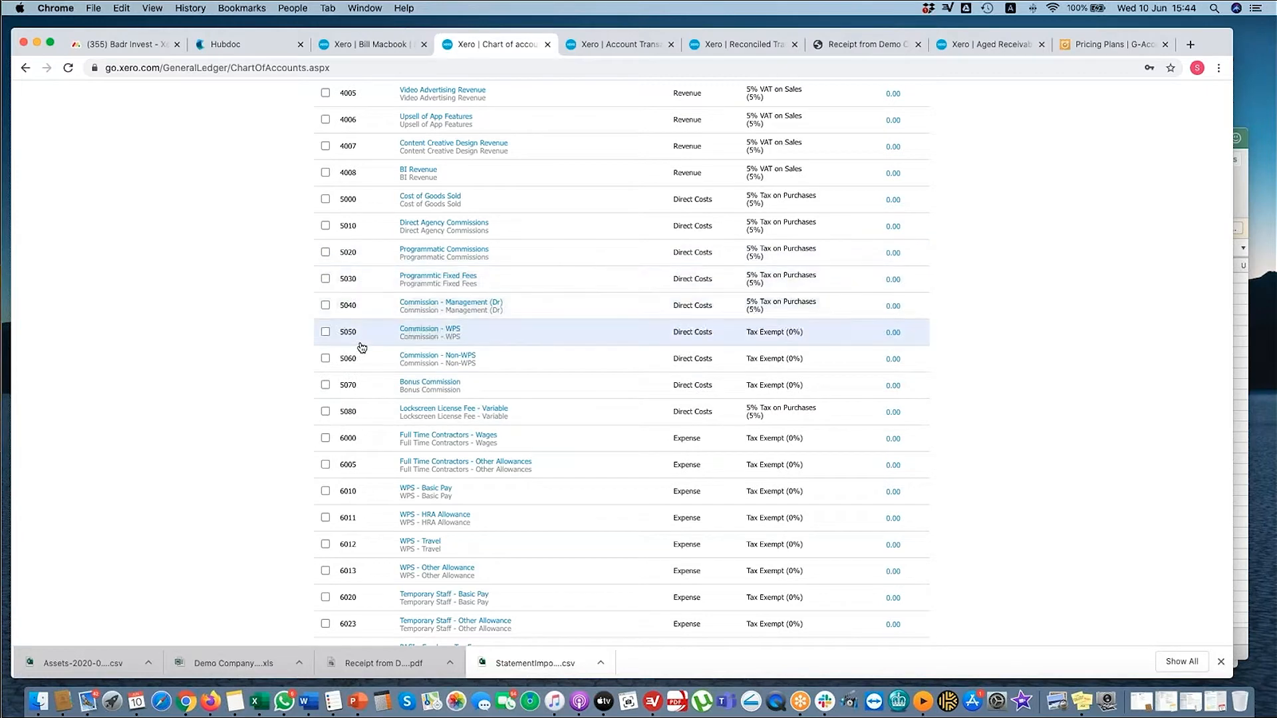
{"action": "scroll", "coordinate": [365, 345], "scroll_direction": "down", "scroll_amount": 15}
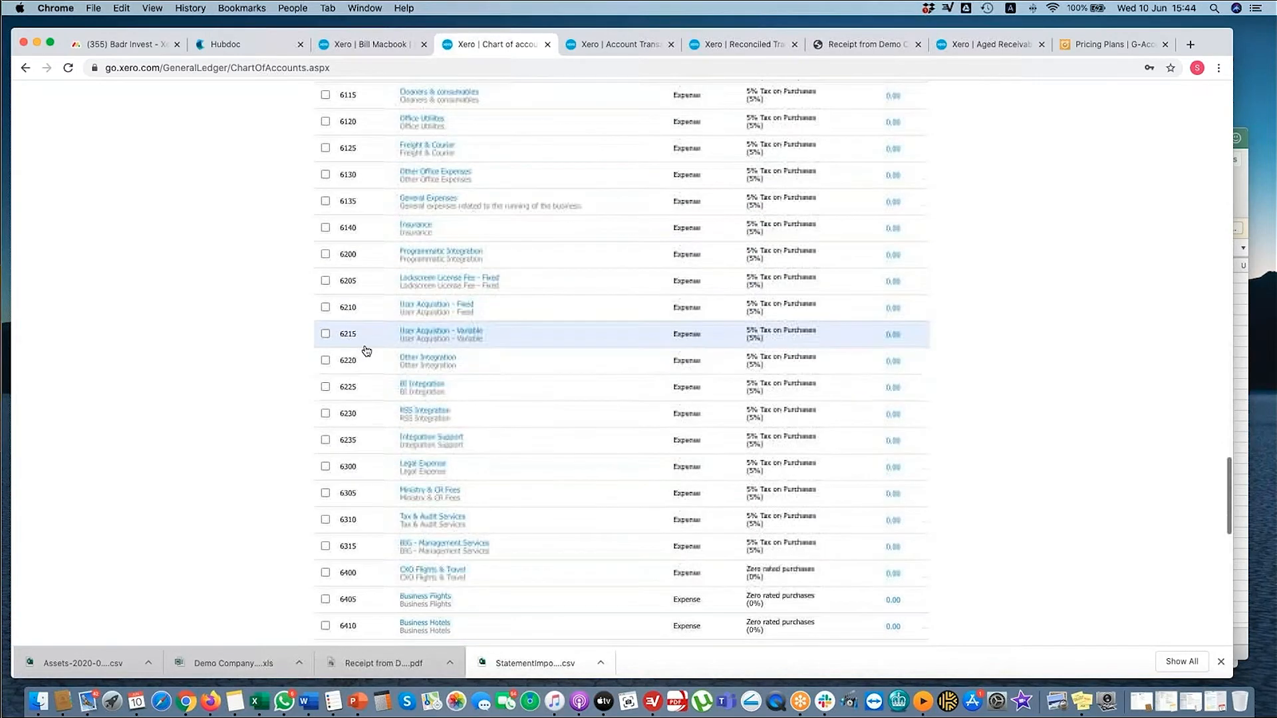
{"action": "scroll", "coordinate": [365, 350], "scroll_direction": "down", "scroll_amount": 5}
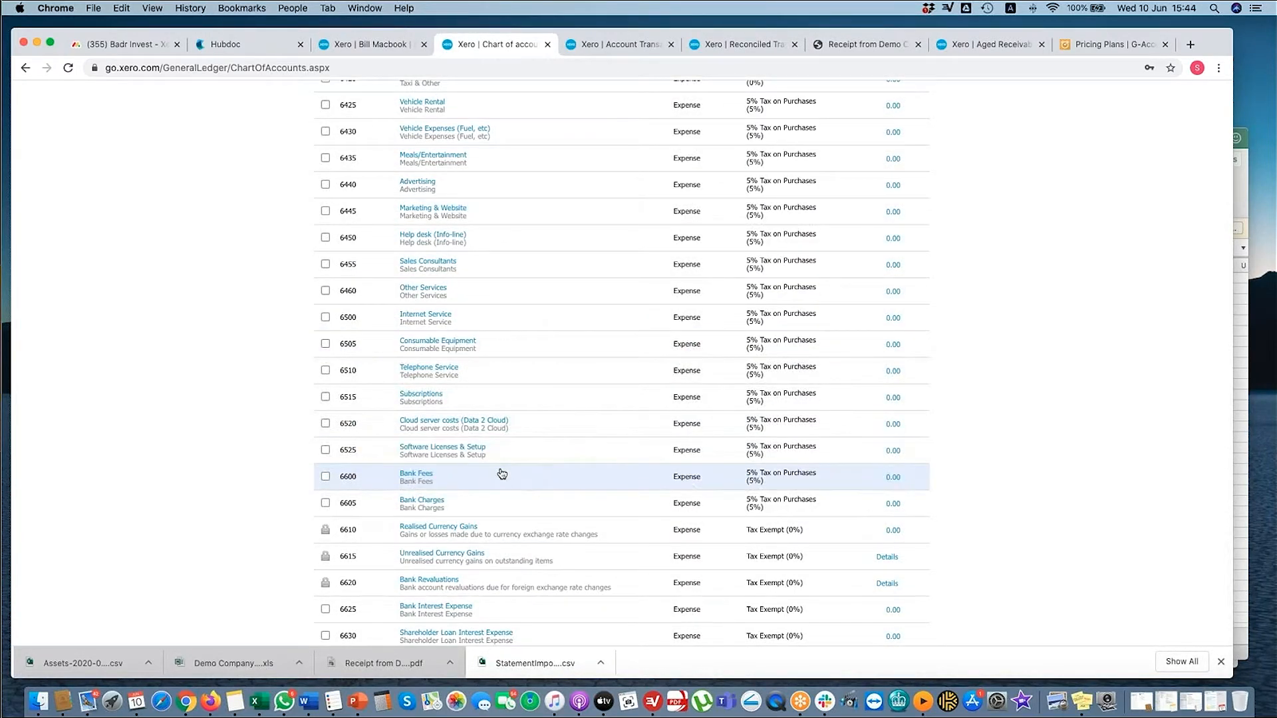
{"action": "scroll", "coordinate": [502, 473], "scroll_direction": "down", "scroll_amount": 3}
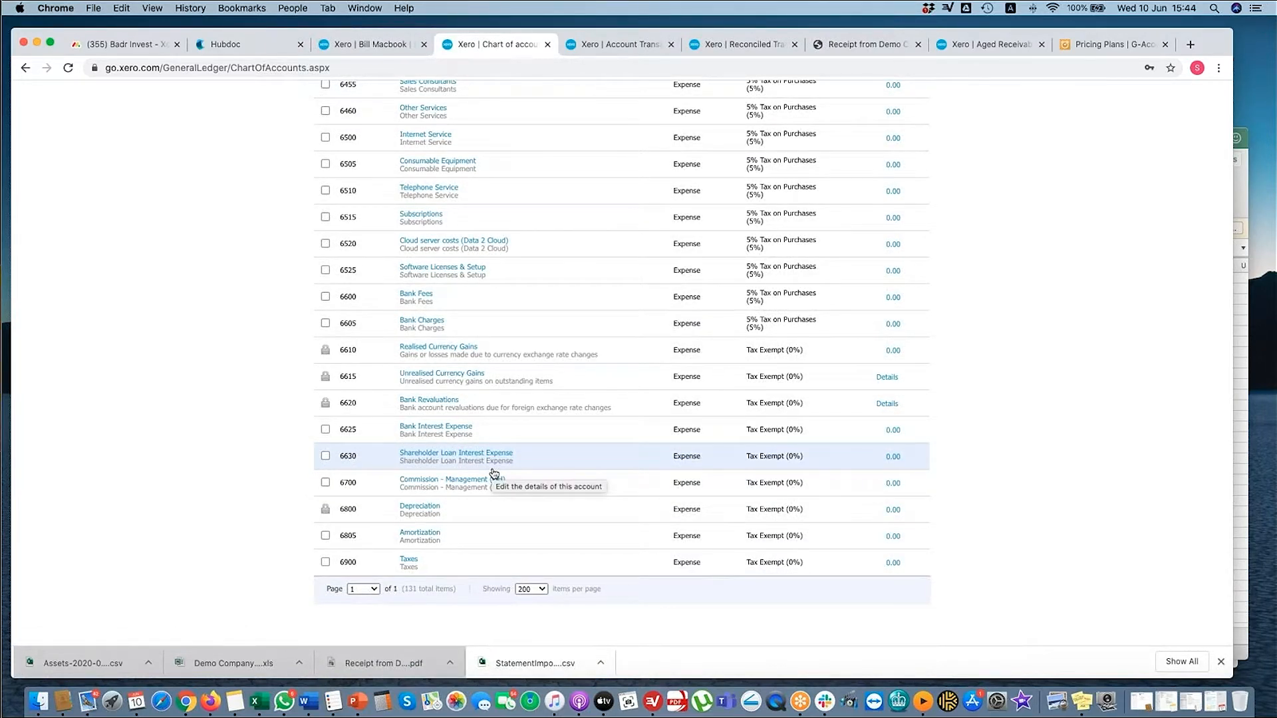
{"action": "scroll", "coordinate": [426, 446], "scroll_direction": "up", "scroll_amount": 15}
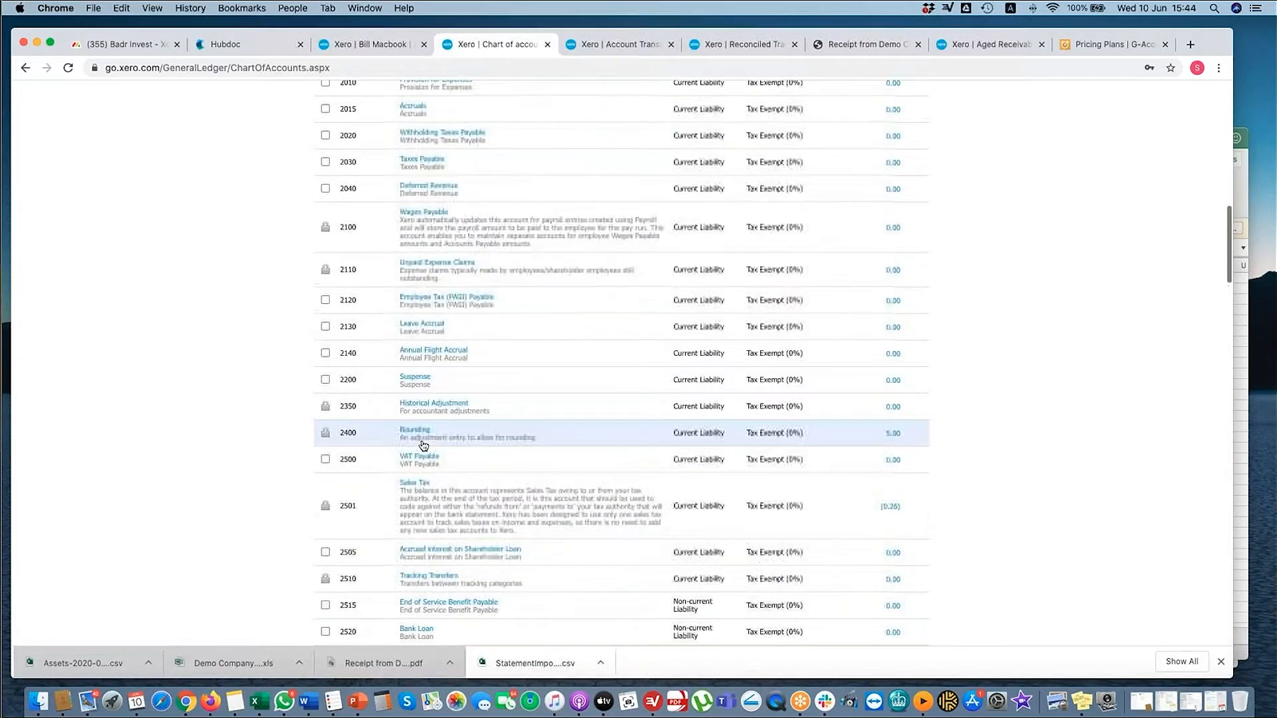
{"action": "scroll", "coordinate": [439, 459], "scroll_direction": "up", "scroll_amount": 10}
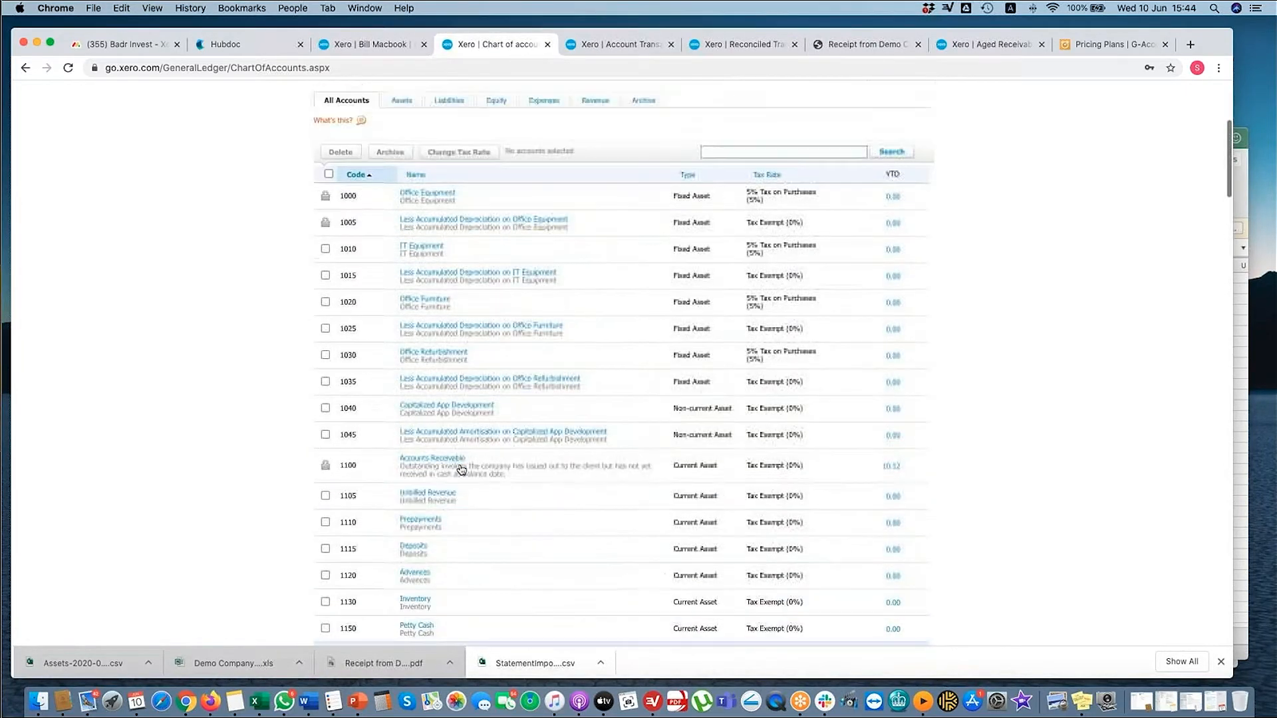
{"action": "scroll", "coordinate": [462, 470], "scroll_direction": "up", "scroll_amount": 3}
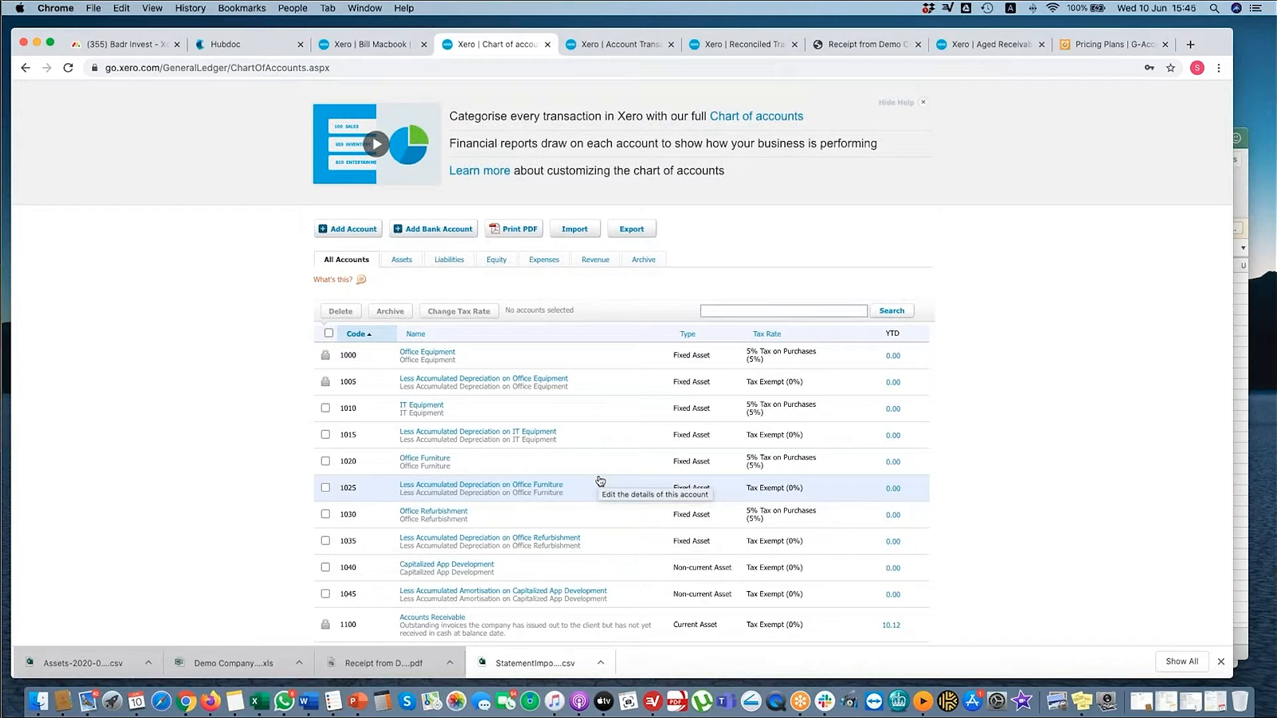
- Search the chart of accounts for "bank" and export the chart to a CSV file for viewing in Excel
{"action": "left_click", "coordinate": [719, 310]}
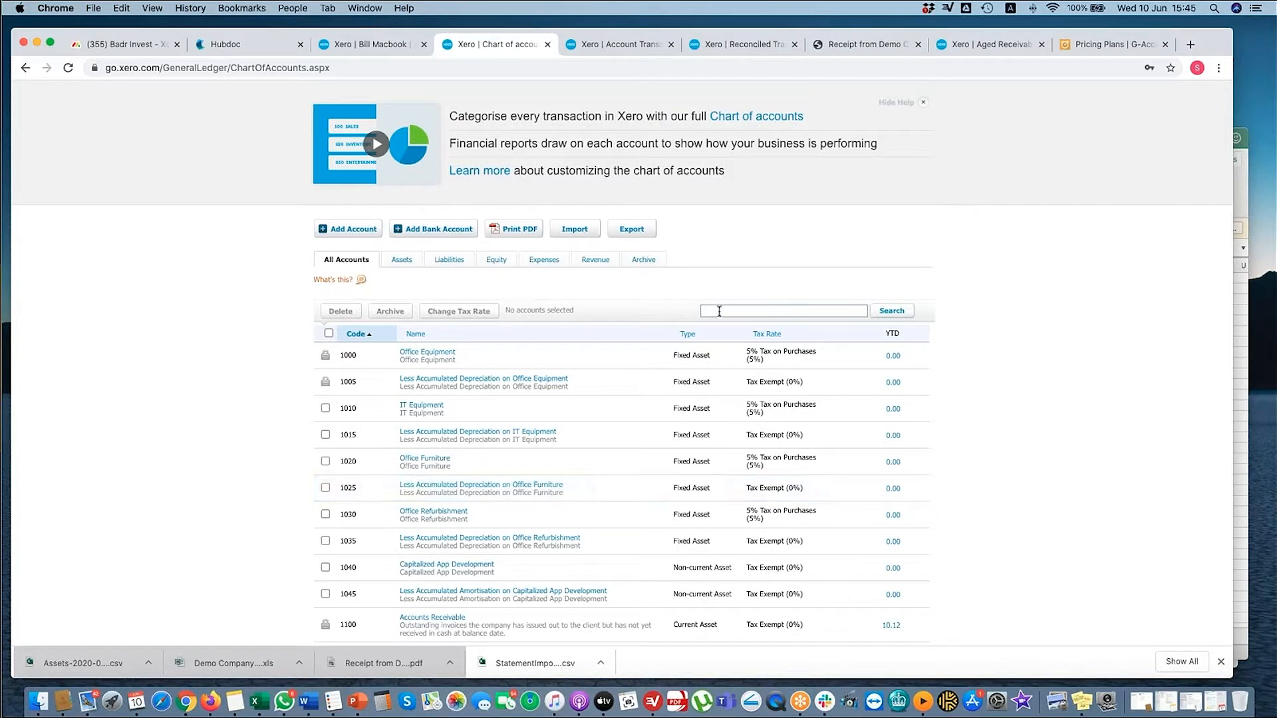
{"action": "type", "text": "bank"}
{"action": "key", "text": "Return"}
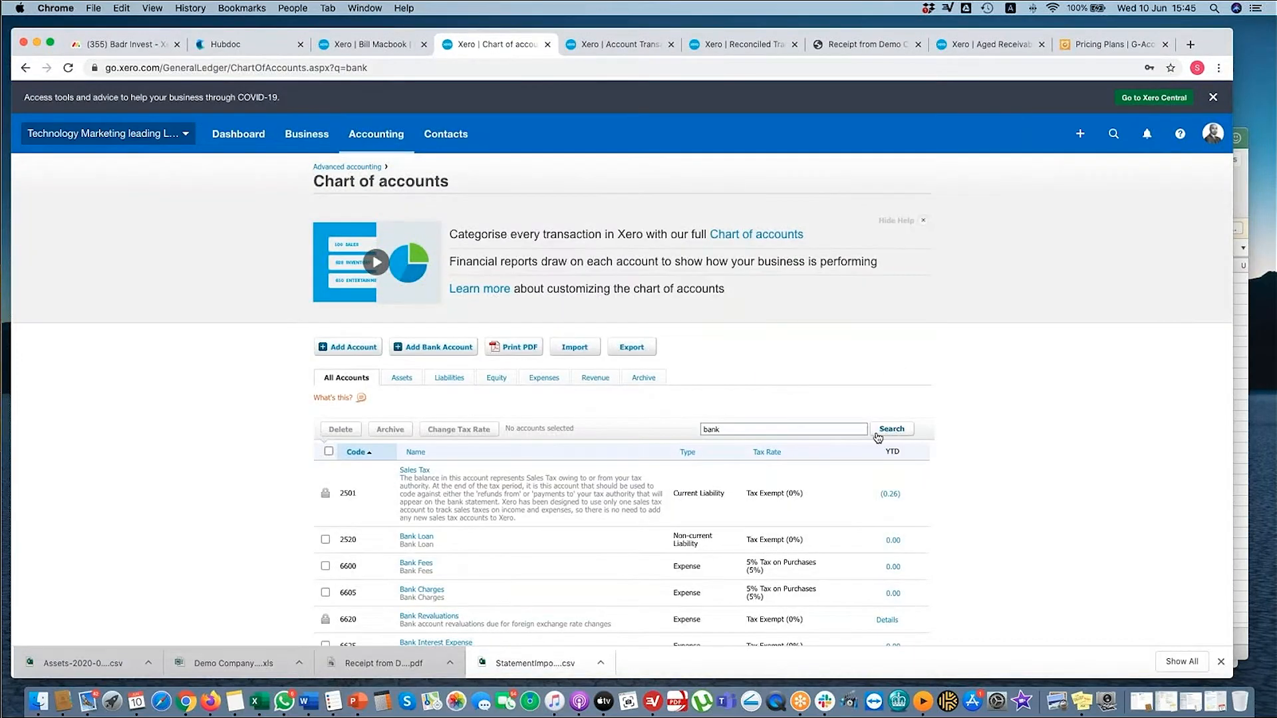
{"action": "left_click", "coordinate": [636, 351]}
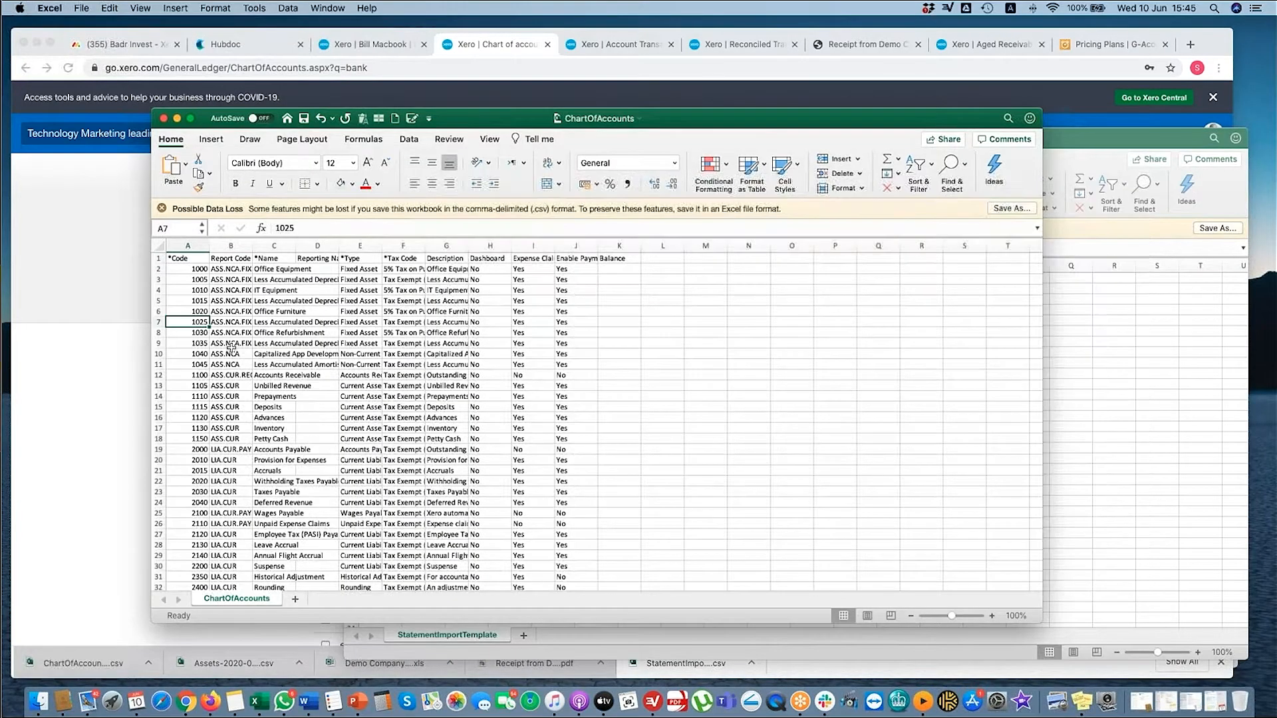
{"action": "key", "text": "super+Tab"}
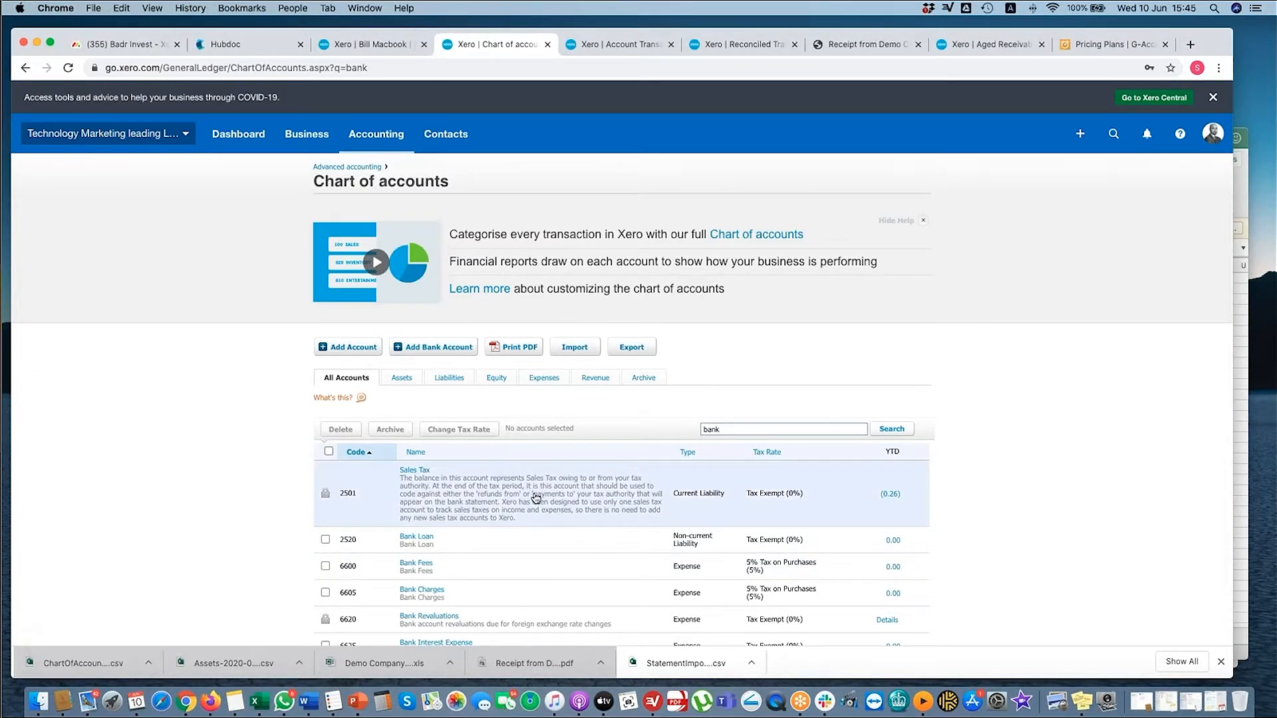
- Open the form for adding a new account and examine its account type, code, description and tax rate options
{"action": "left_click", "coordinate": [355, 347]}
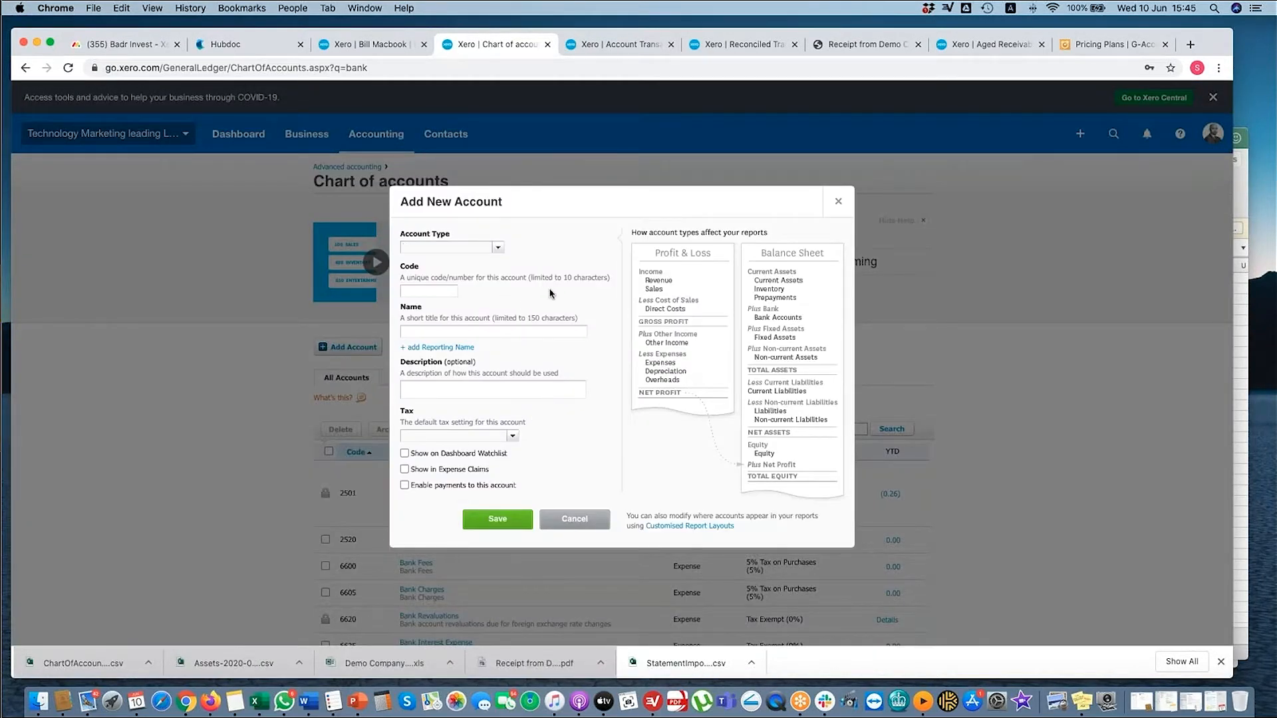
{"action": "scroll", "coordinate": [550, 294], "scroll_direction": "down", "scroll_amount": 2}
{"action": "left_click", "coordinate": [496, 192]}
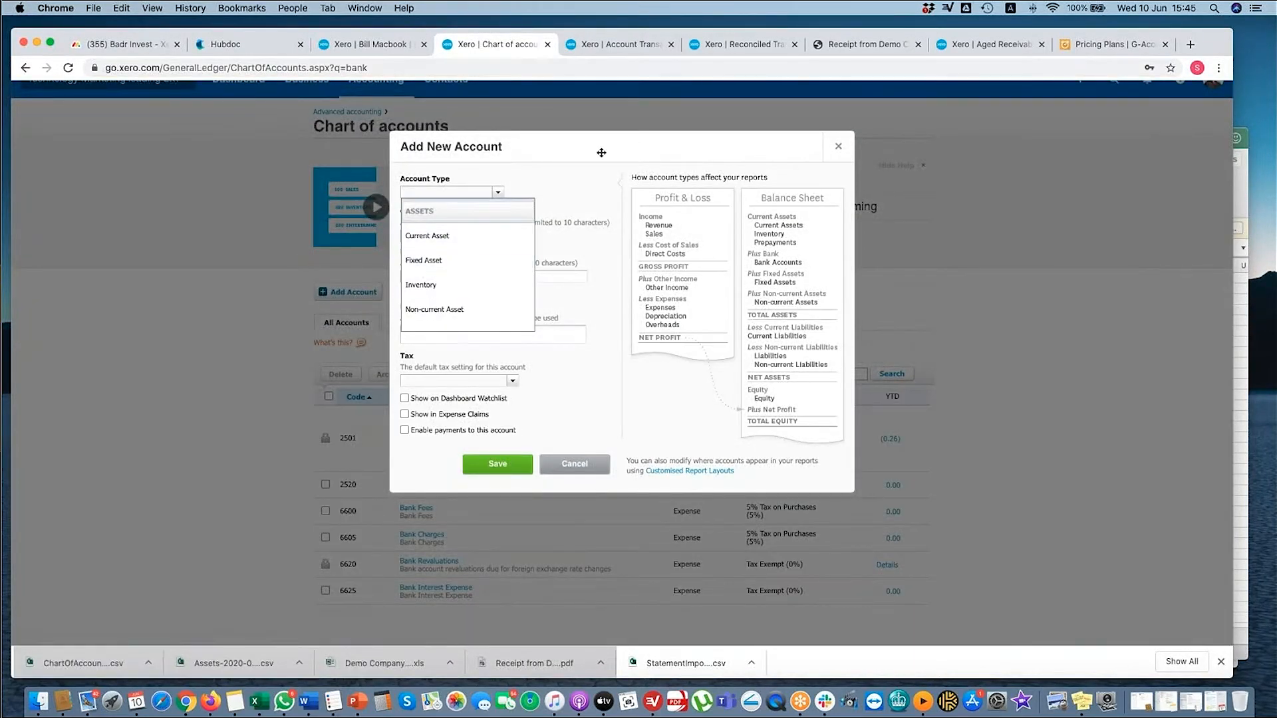
{"action": "left_click", "coordinate": [602, 152]}
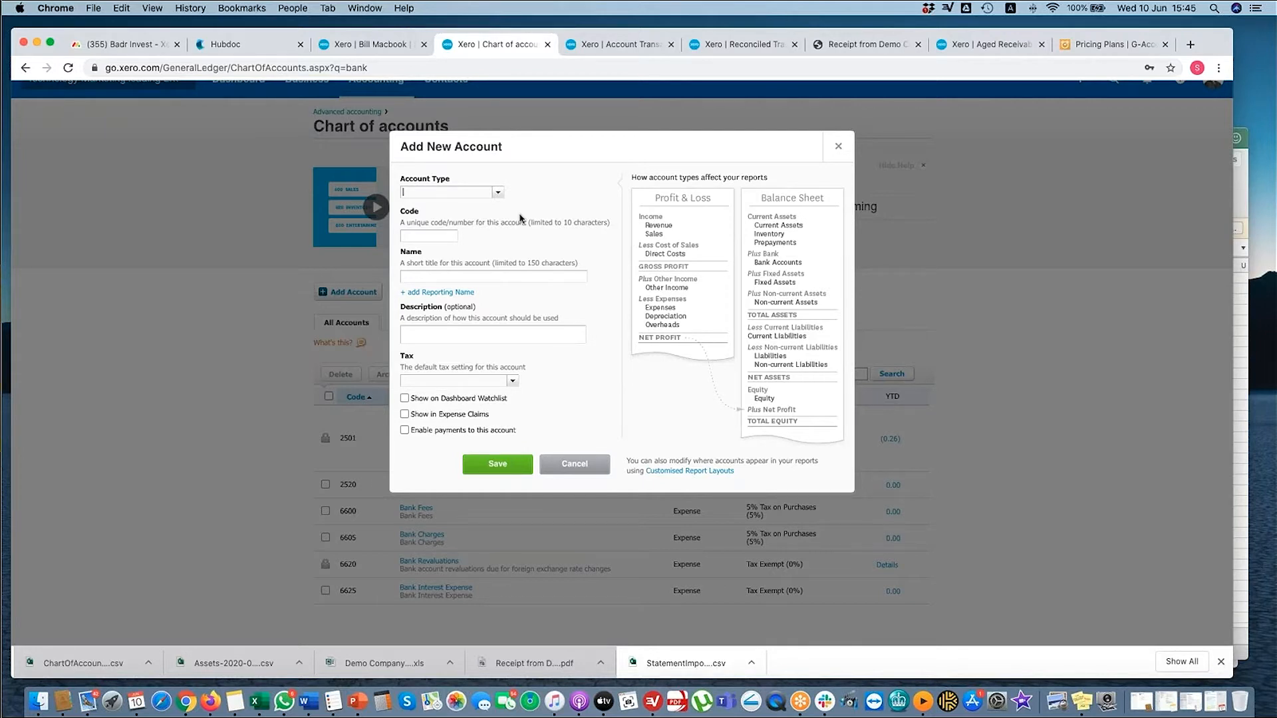
{"action": "left_click", "coordinate": [452, 235]}
{"action": "type", "text": "cfcd"}
{"action": "key", "text": "BackSpace"}
{"action": "left_click", "coordinate": [431, 337]}
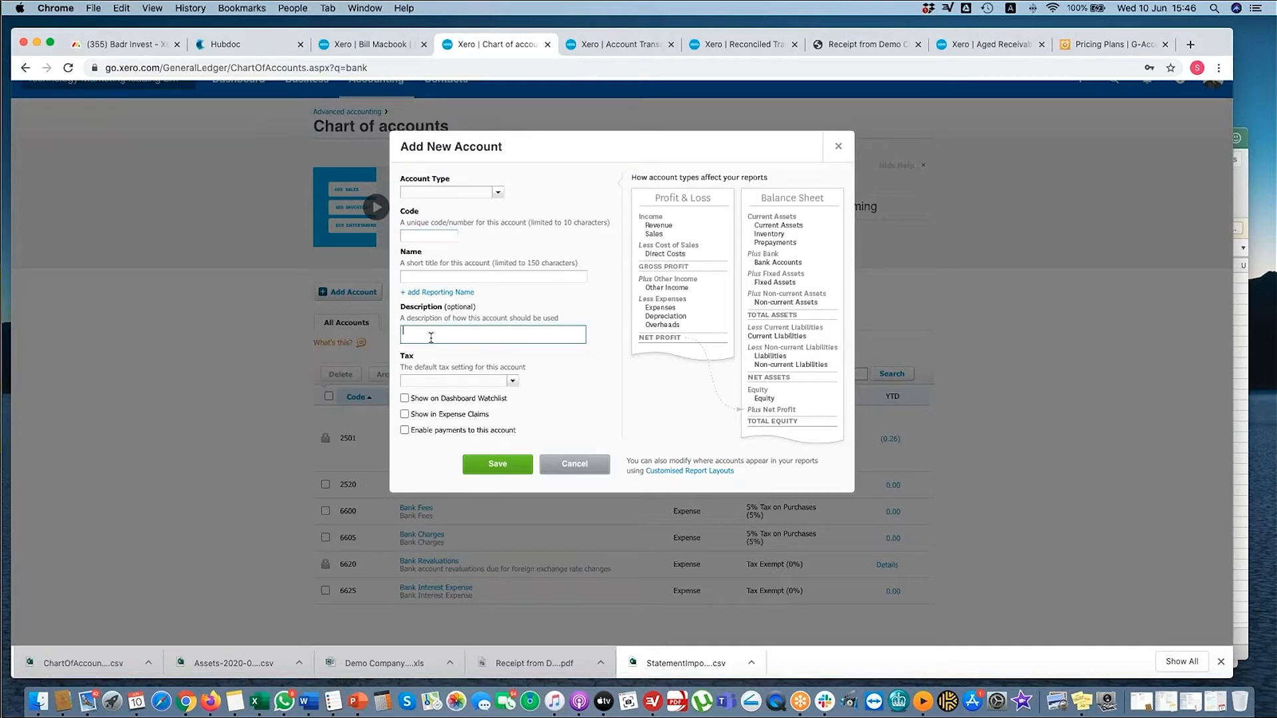
{"action": "left_click", "coordinate": [512, 380]}
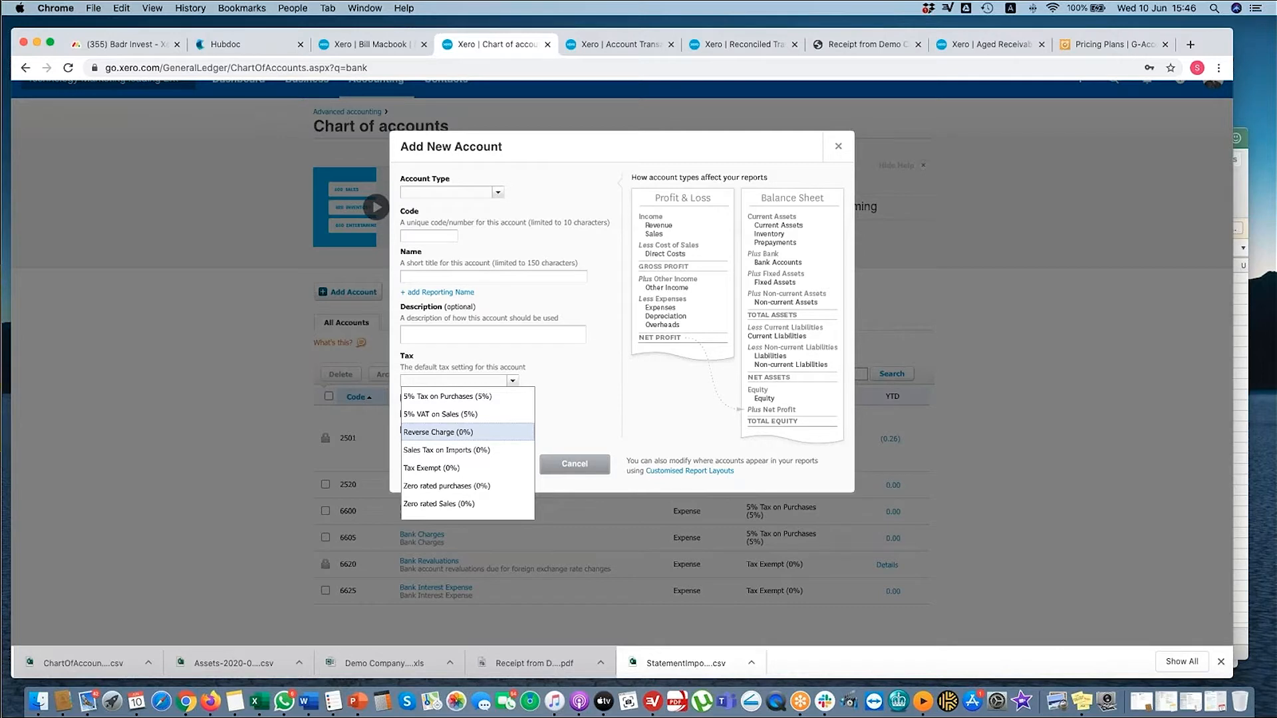
{"action": "left_click", "coordinate": [578, 399]}
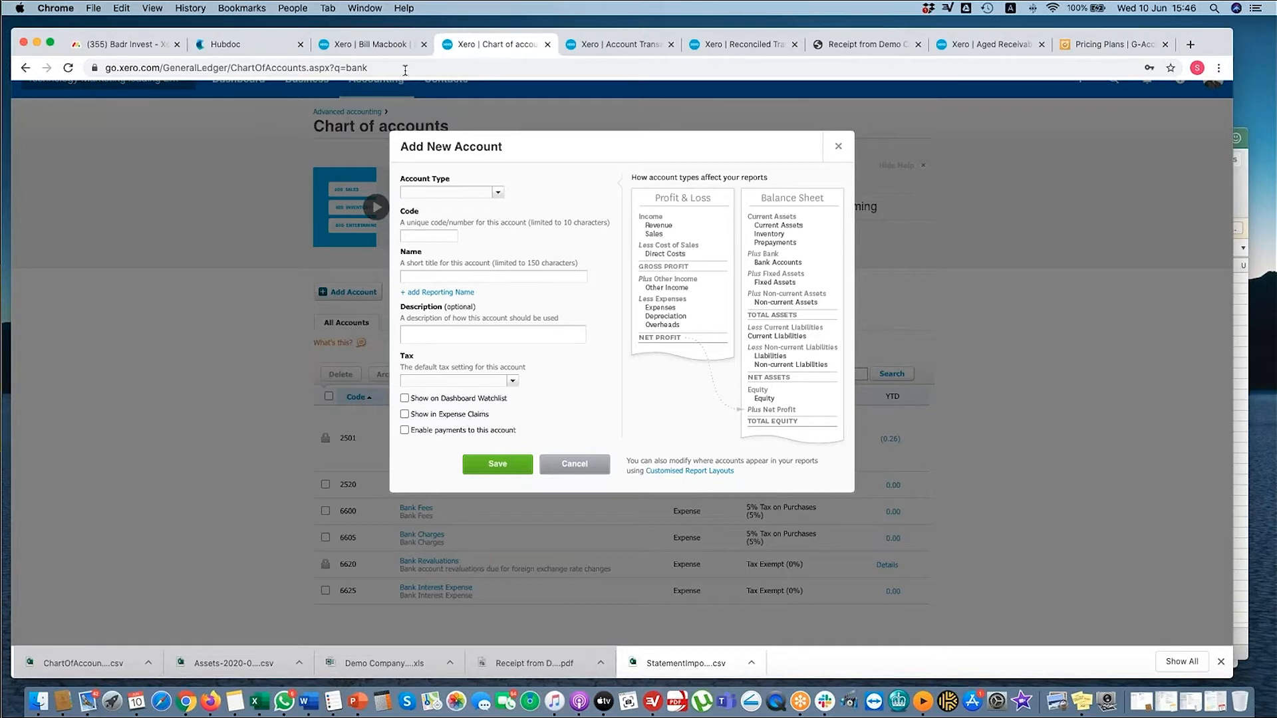
- In the Account Transactions browser tab, switch to Technology Marketing leading LLC and place that tab before the chart of accounts
{"action": "left_click", "coordinate": [381, 44]}
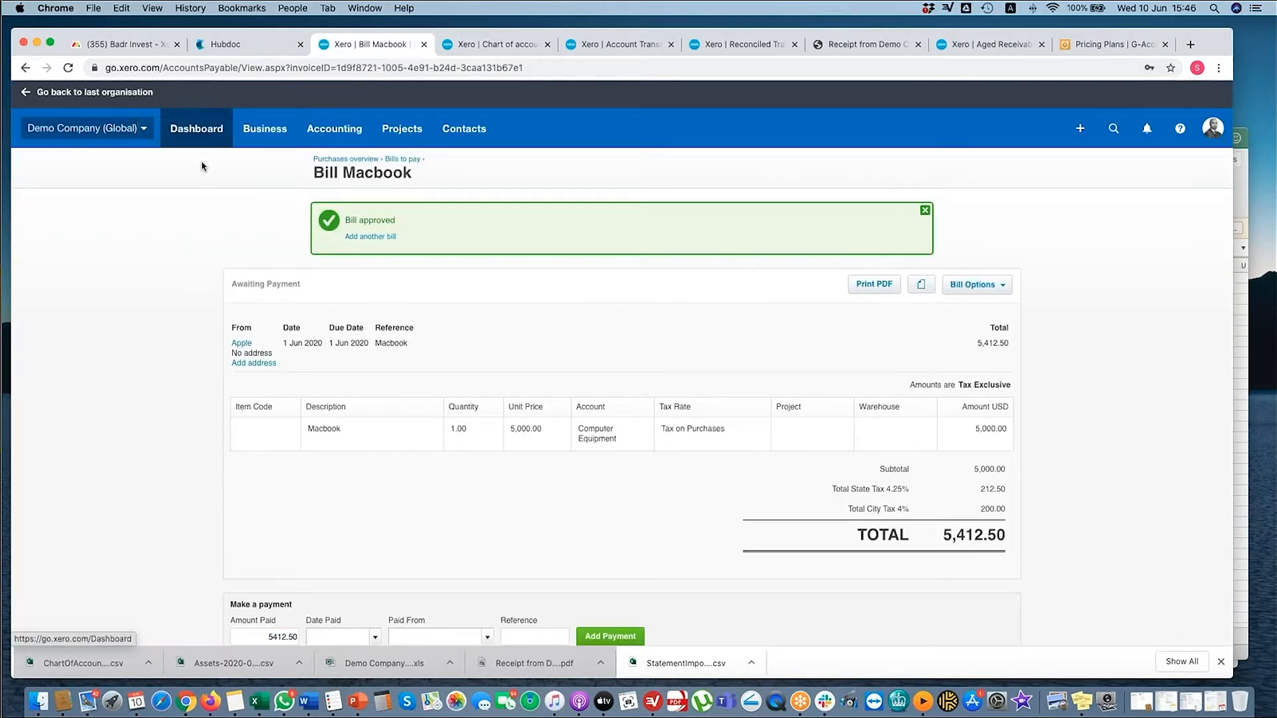
{"action": "left_click", "coordinate": [619, 44]}
{"action": "left_click", "coordinate": [87, 133]}
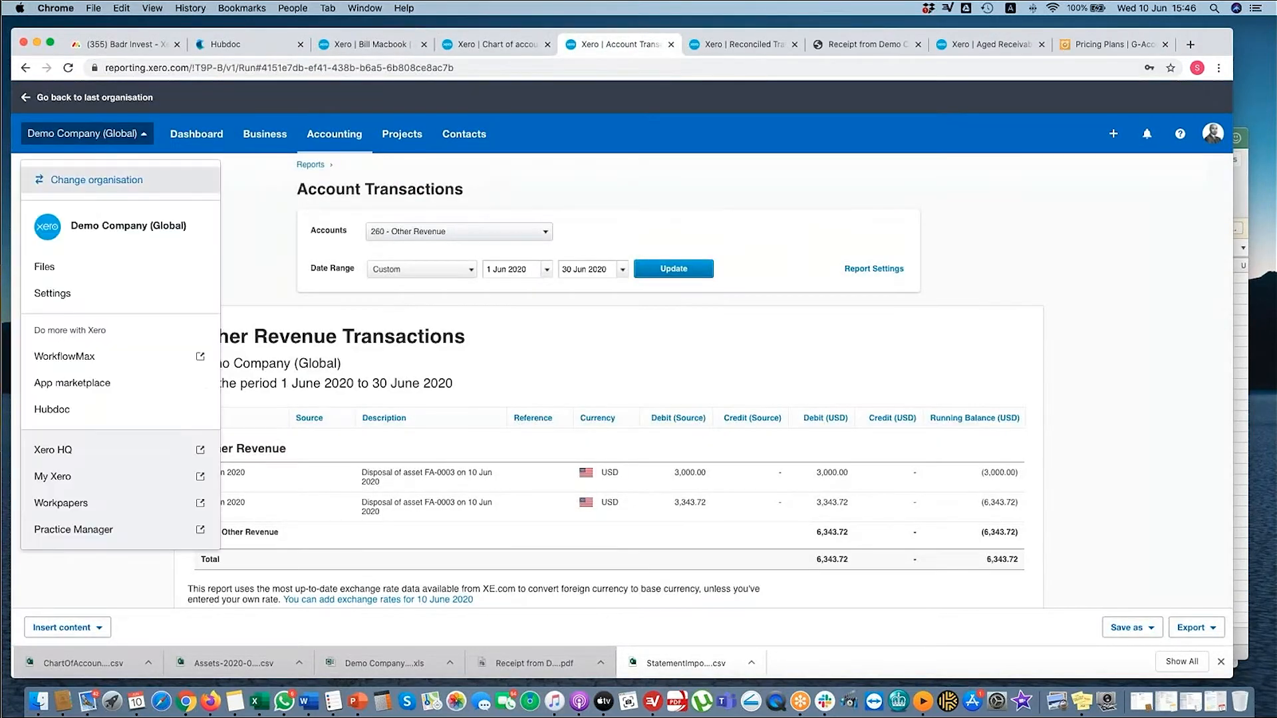
{"action": "left_click", "coordinate": [100, 176]}
{"action": "left_click", "coordinate": [106, 220]}
{"action": "left_click_drag", "start_coordinate": [618, 44], "coordinate": [465, 44]}
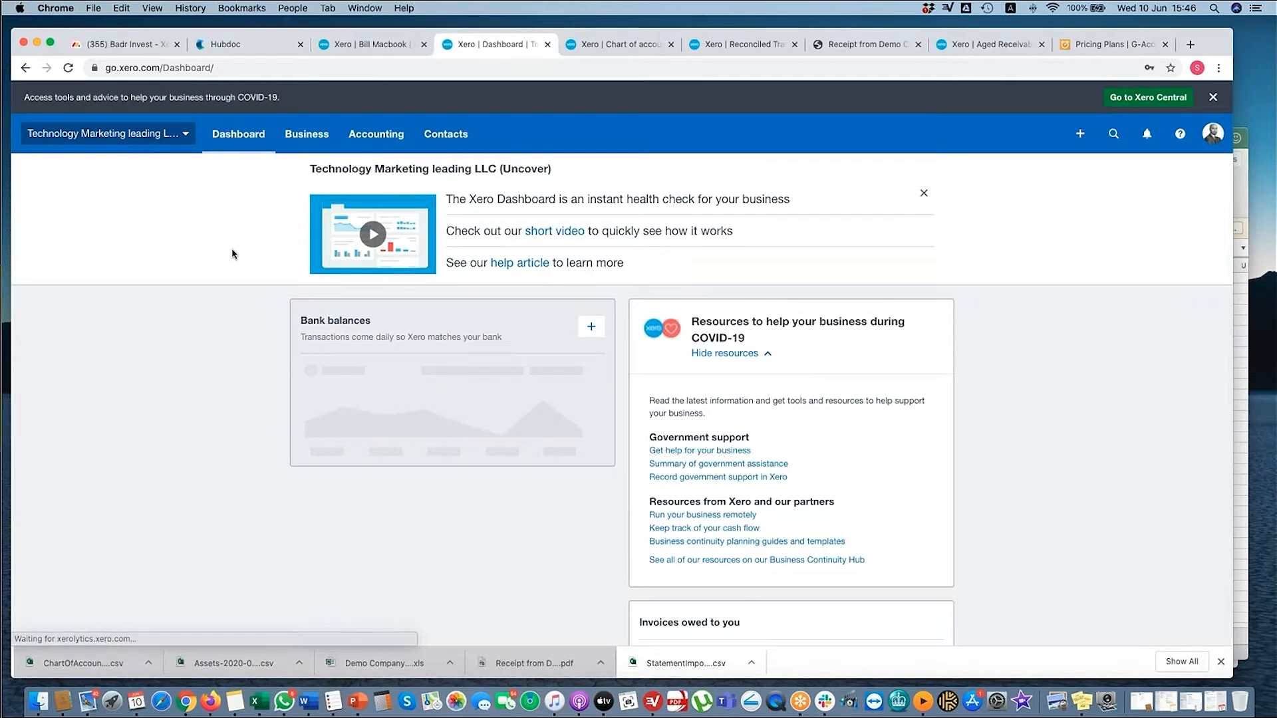
- Examine the dashboard's invoices and bills panels, and view the dashboard editing mode without saving changes
{"action": "scroll", "coordinate": [232, 253], "scroll_direction": "down", "scroll_amount": 1}
{"action": "scroll", "coordinate": [233, 253], "scroll_direction": "down", "scroll_amount": 10}
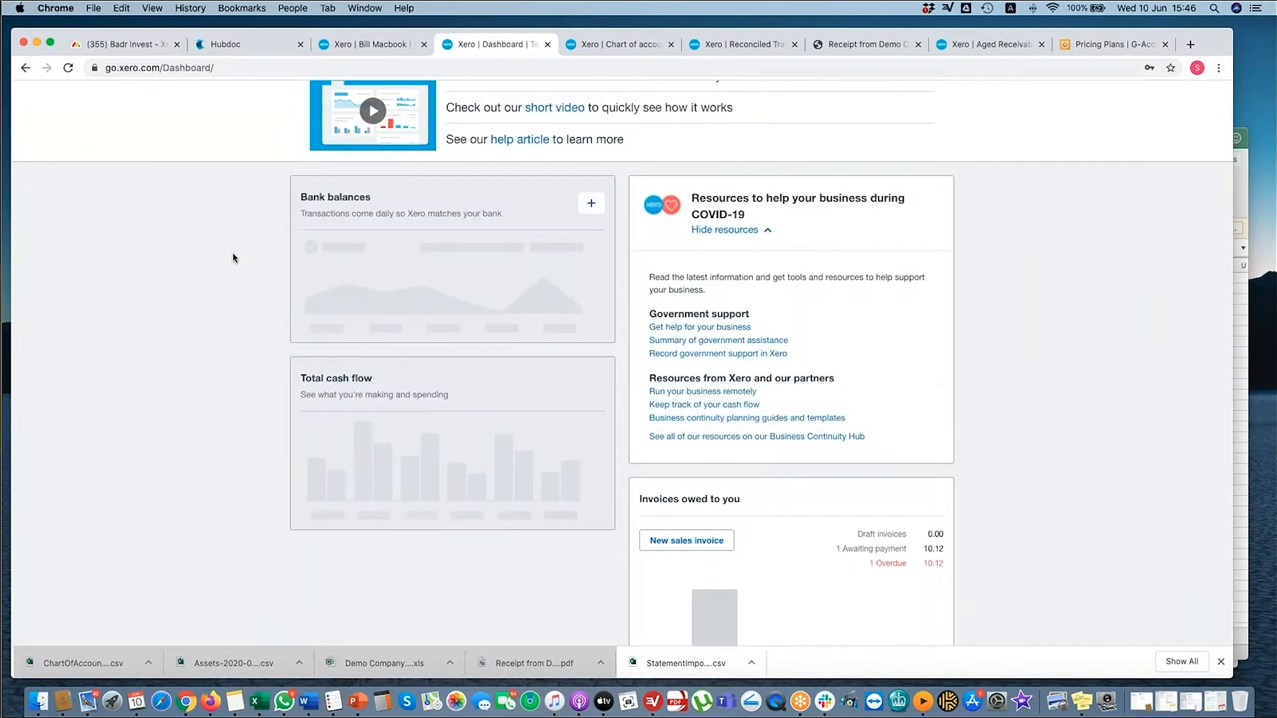
{"action": "left_click", "coordinate": [637, 612]}
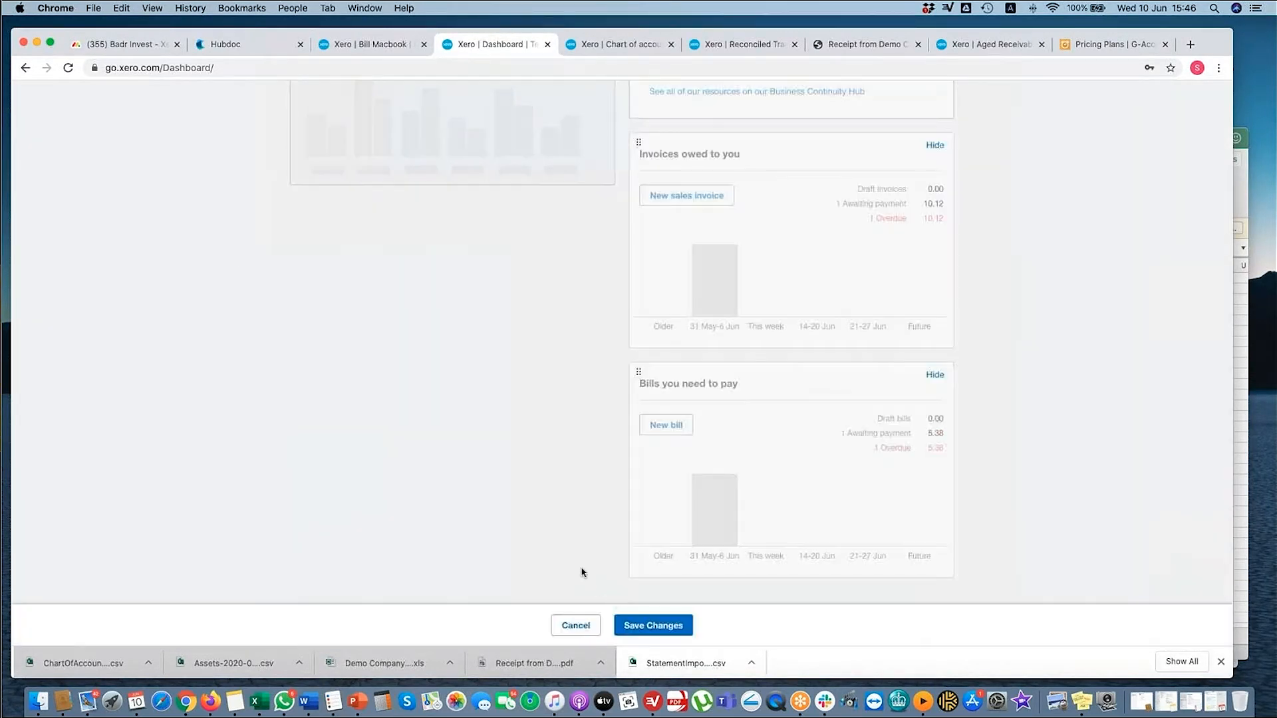
{"action": "left_click", "coordinate": [582, 627]}
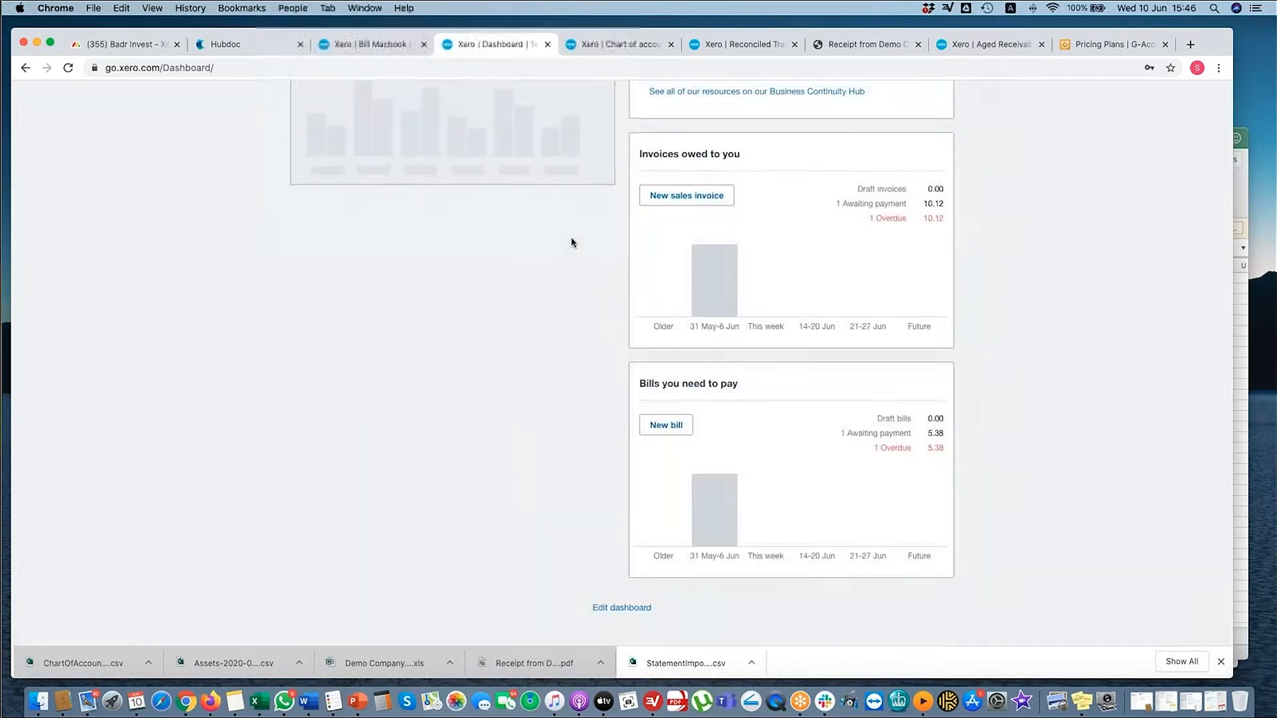
- Return to the chart of accounts and cancel the new account form
{"action": "left_click", "coordinate": [608, 44]}
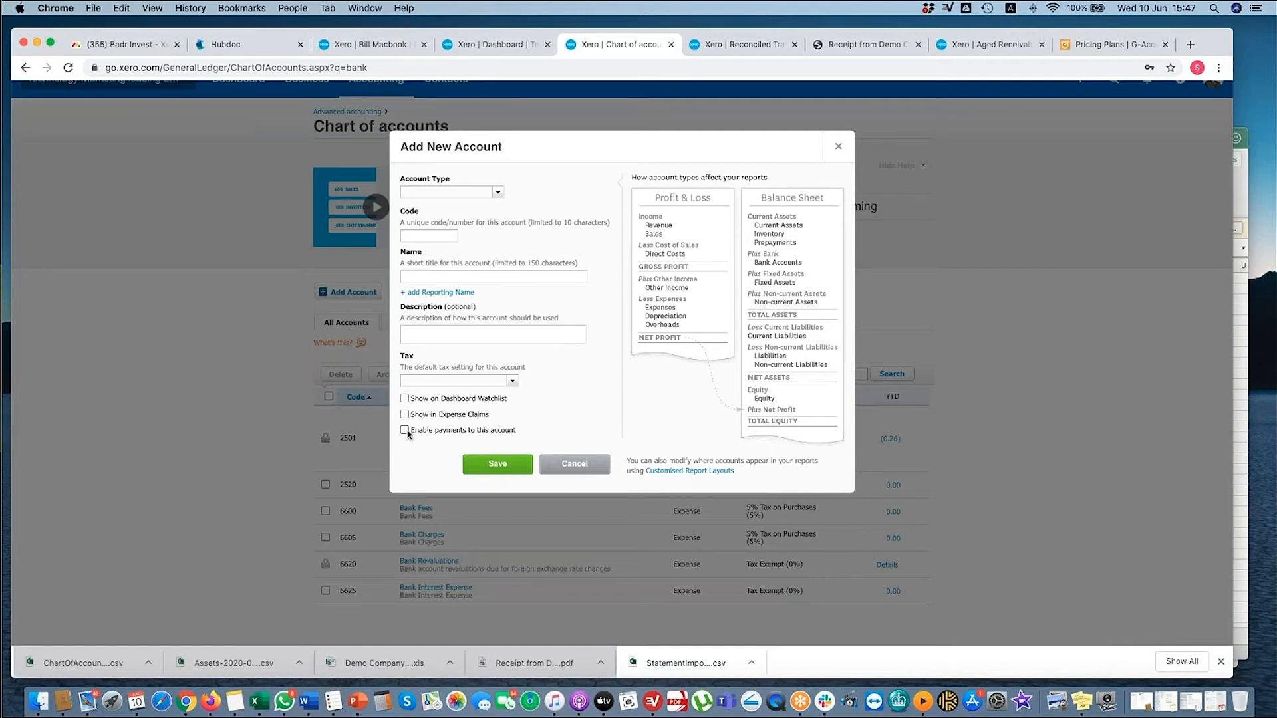
{"action": "left_click", "coordinate": [576, 465]}
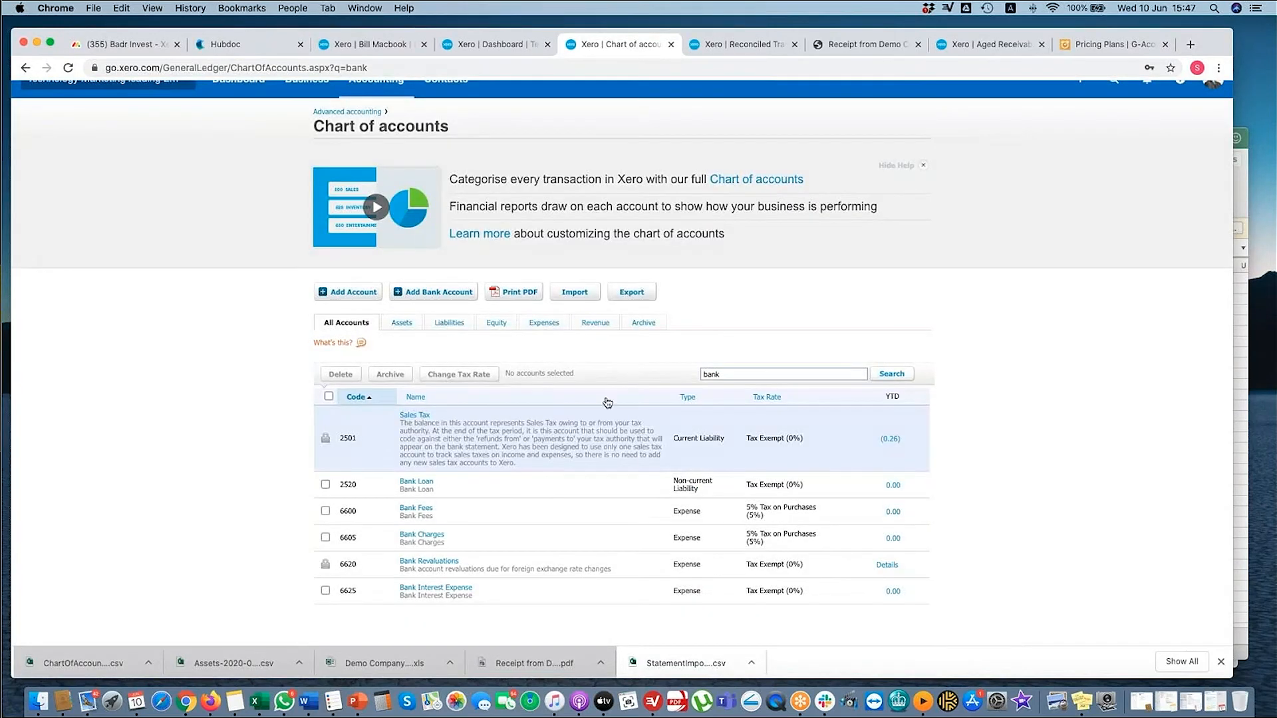
- Select the Bank Loan account briefly to view the available bulk actions, and display the archived accounts
{"action": "left_click", "coordinate": [326, 486]}
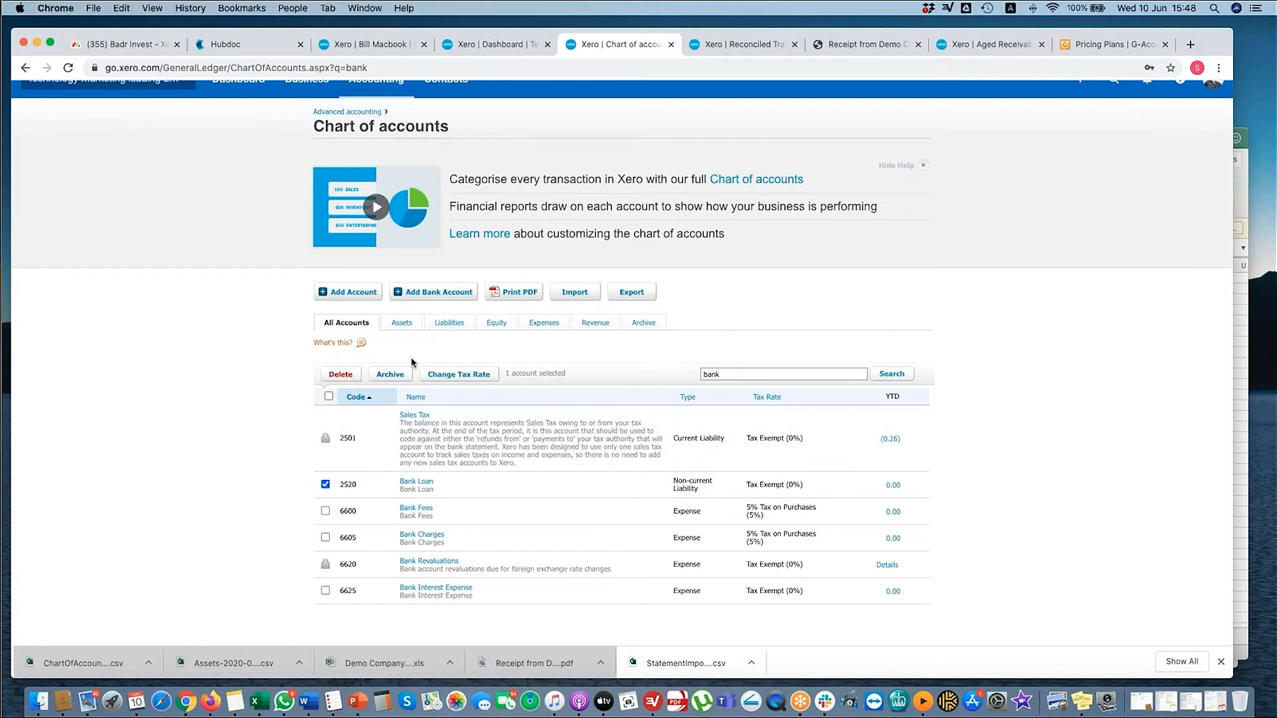
{"action": "left_click", "coordinate": [326, 486]}
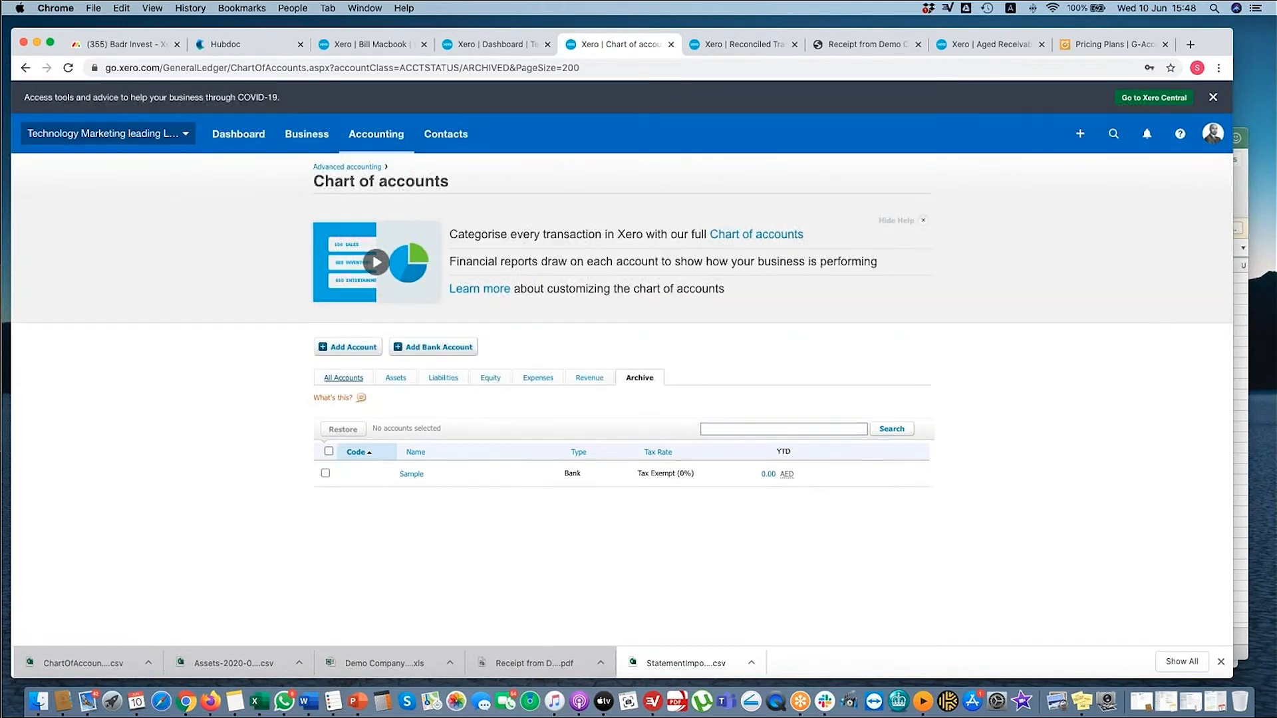
- Return from the archived accounts to the full account list and start adding a bank account
{"action": "left_click", "coordinate": [341, 377]}
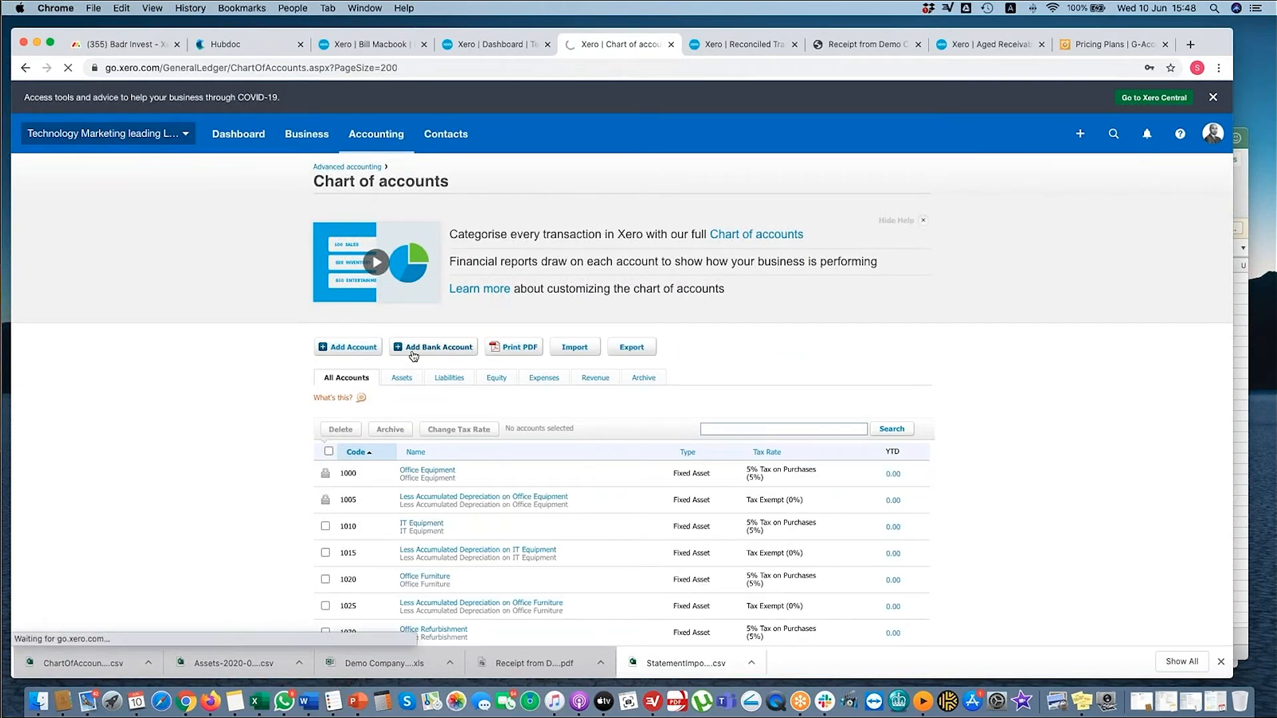
{"action": "left_click", "coordinate": [413, 347]}
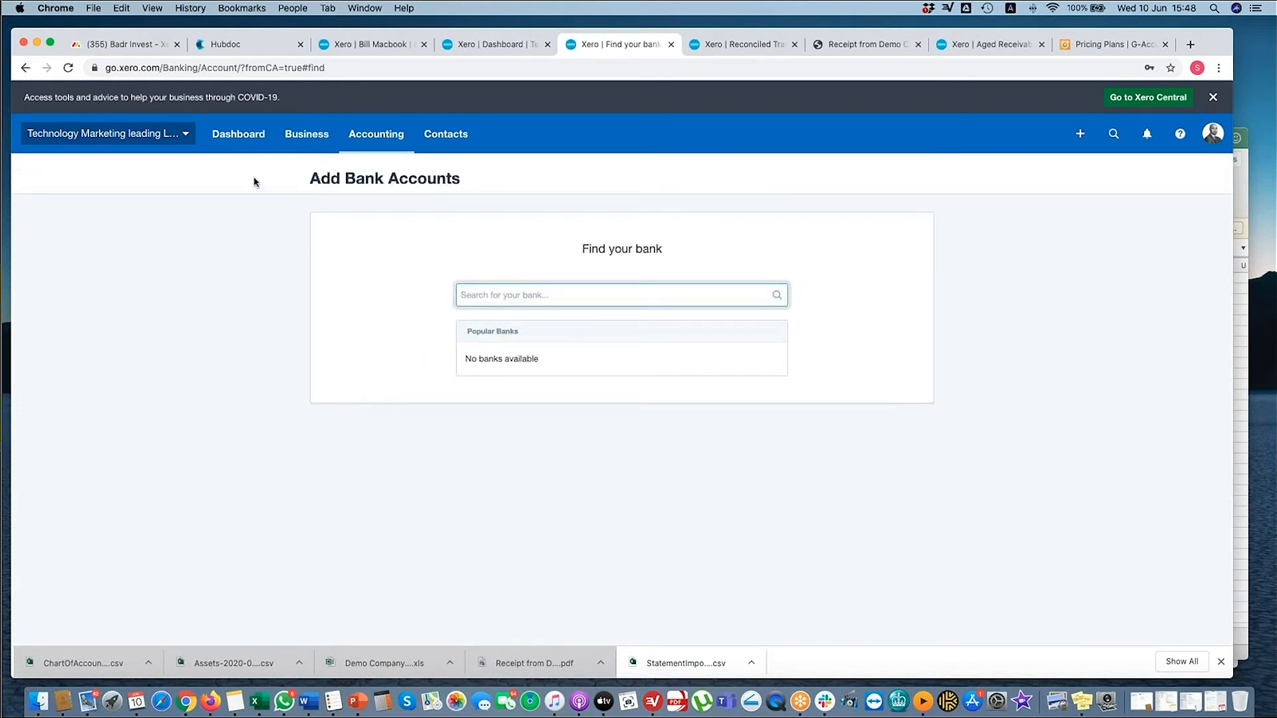
- Switch to the Demo Company (Global) organisation and open its chart of accounts
{"action": "left_click", "coordinate": [133, 134]}
{"action": "left_click", "coordinate": [113, 179]}
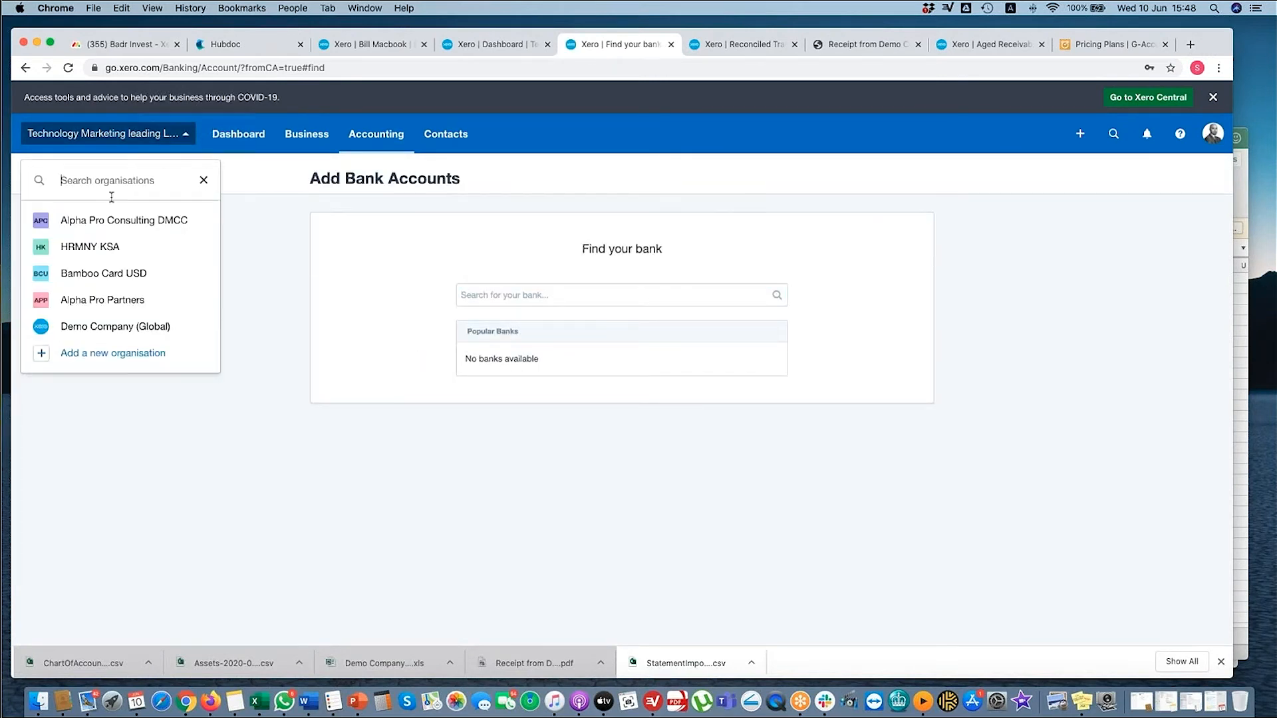
{"action": "left_click", "coordinate": [114, 301]}
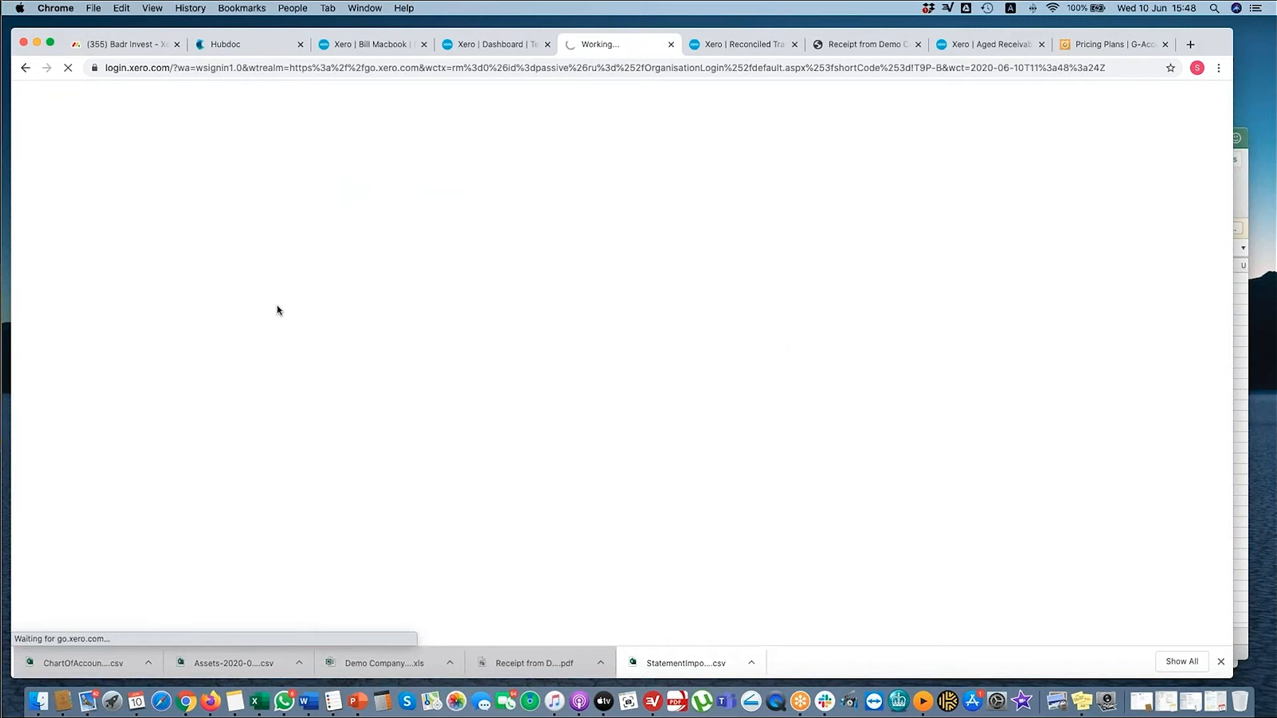
{"action": "left_click", "coordinate": [334, 134]}
{"action": "left_click", "coordinate": [341, 517]}
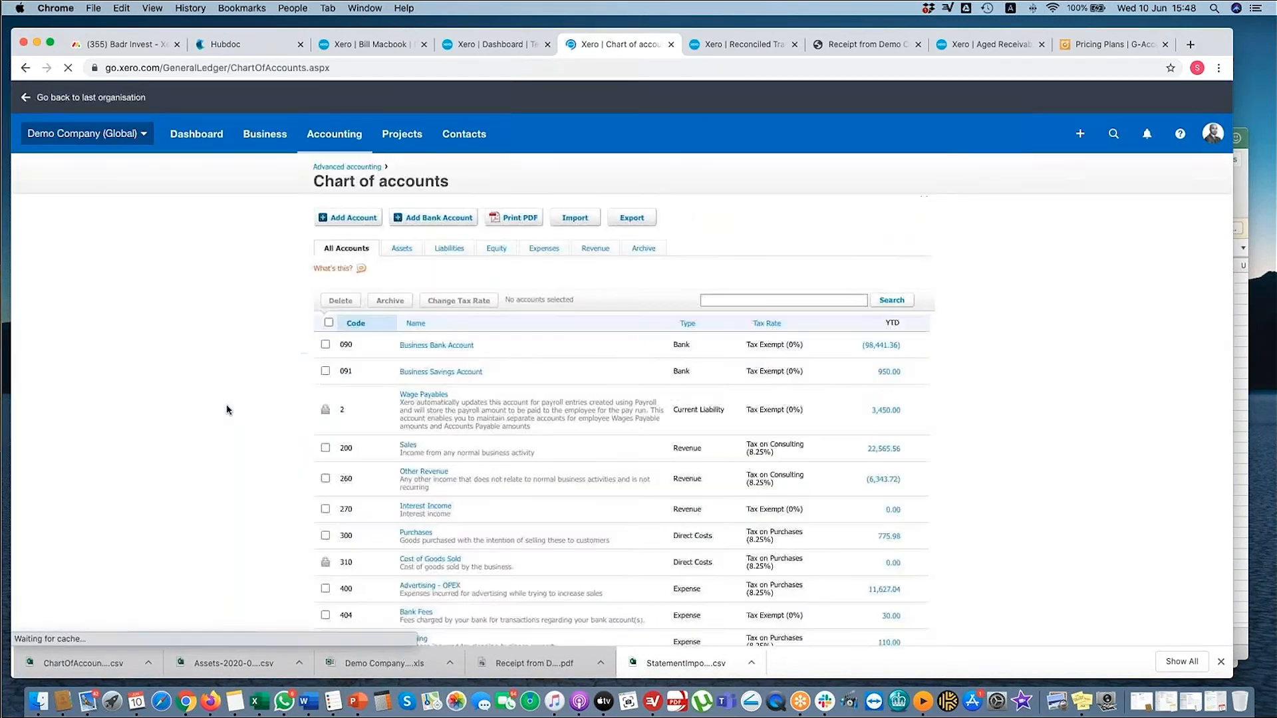
- Start a new bank account, search for the bank "emirates nbd", and add it manually as an unlisted bank
{"action": "left_click", "coordinate": [437, 217]}
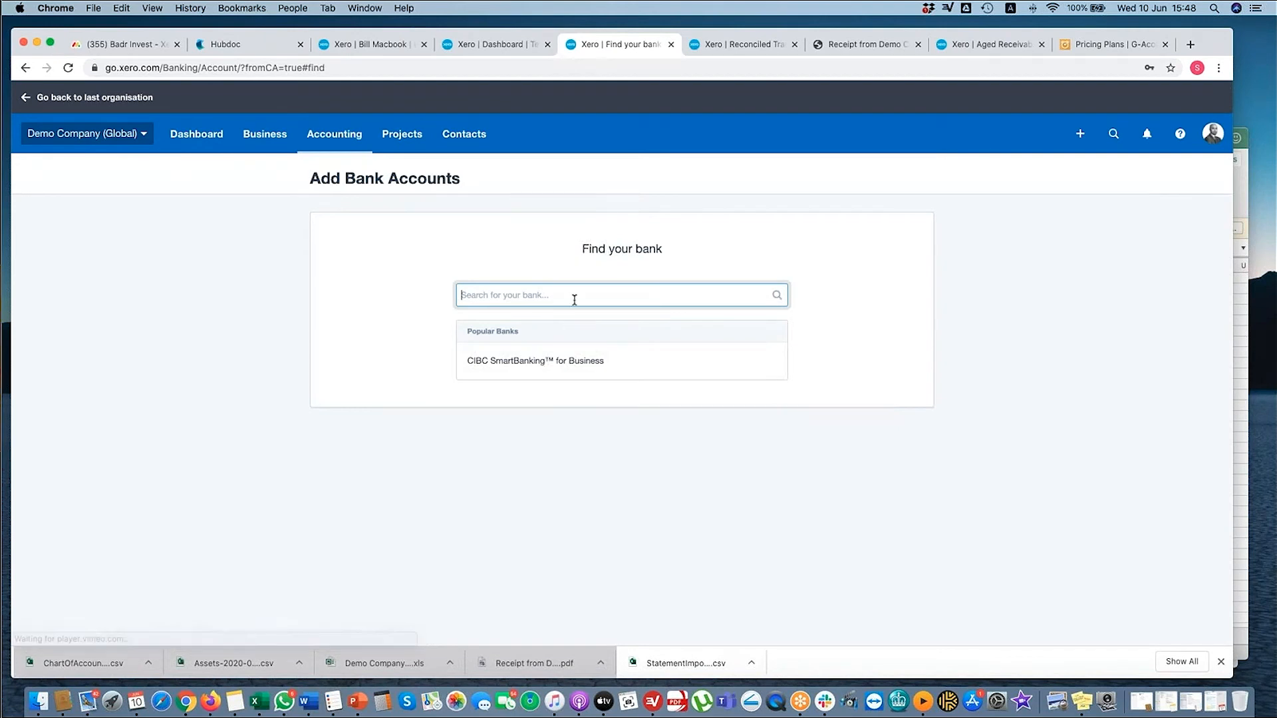
{"action": "type", "text": "emis"}
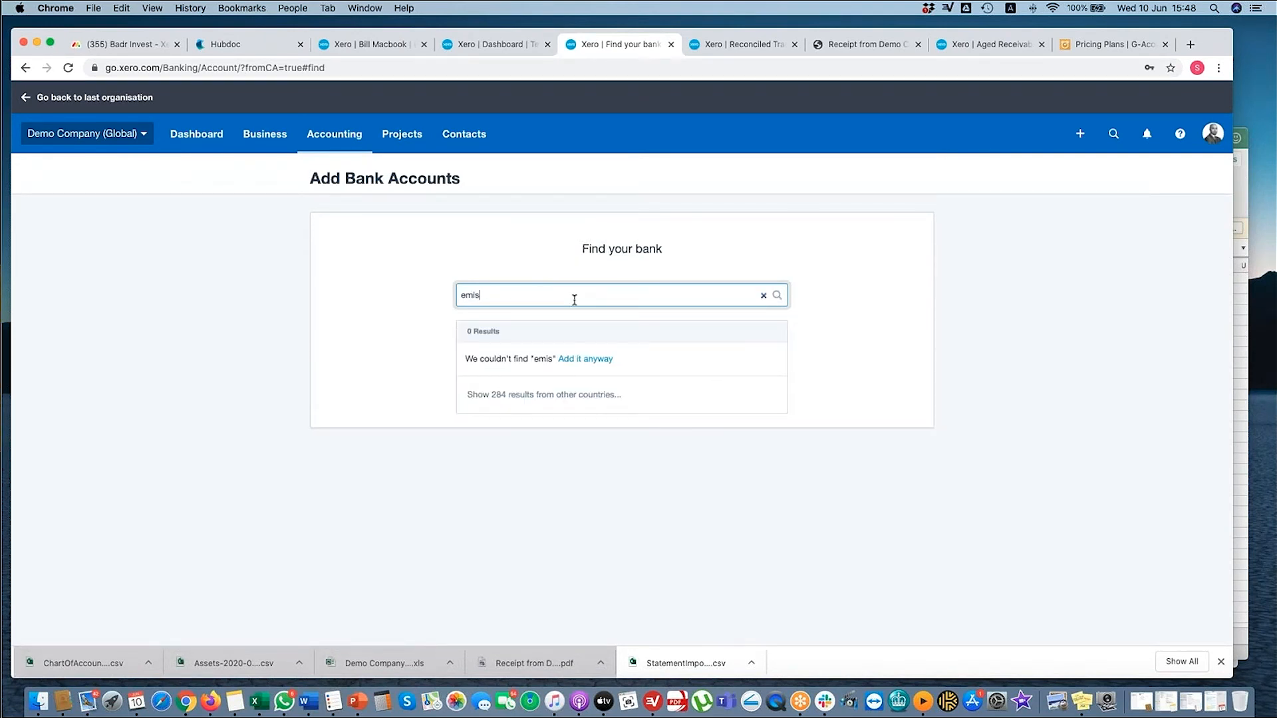
{"action": "key", "text": "BackSpace"}
{"action": "type", "text": "rates"}
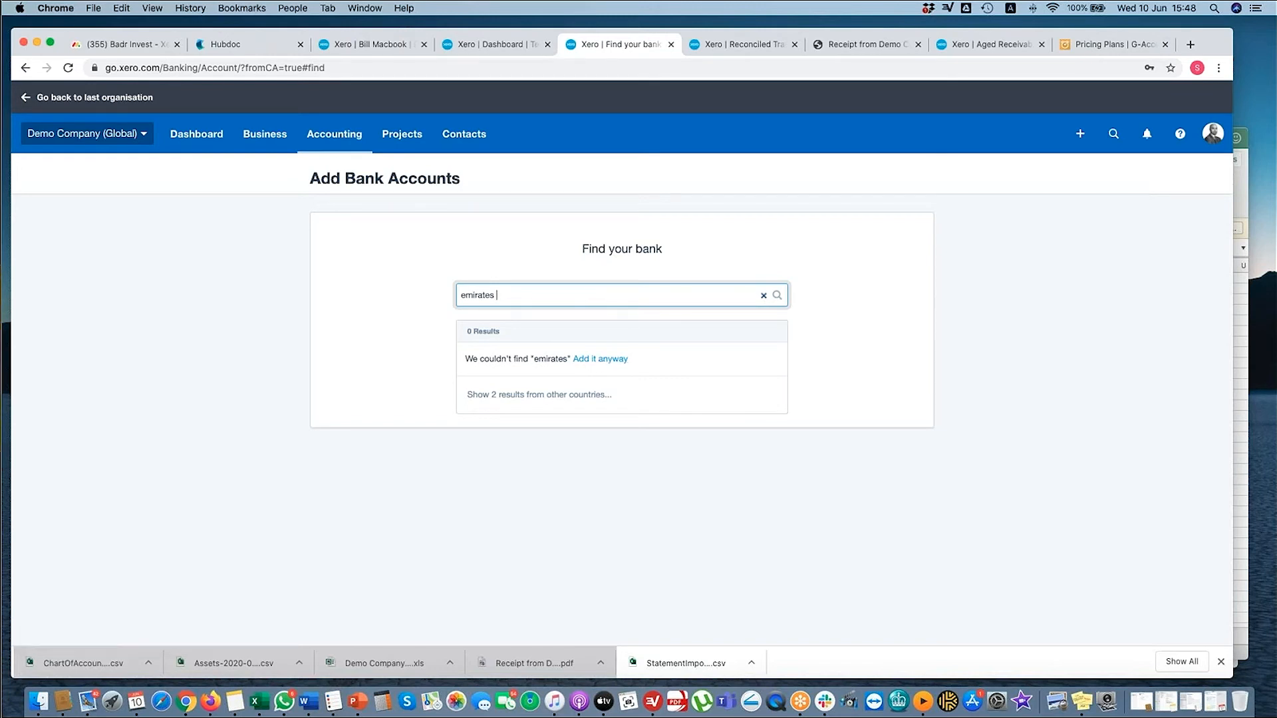
{"action": "type", "text": "nbd"}
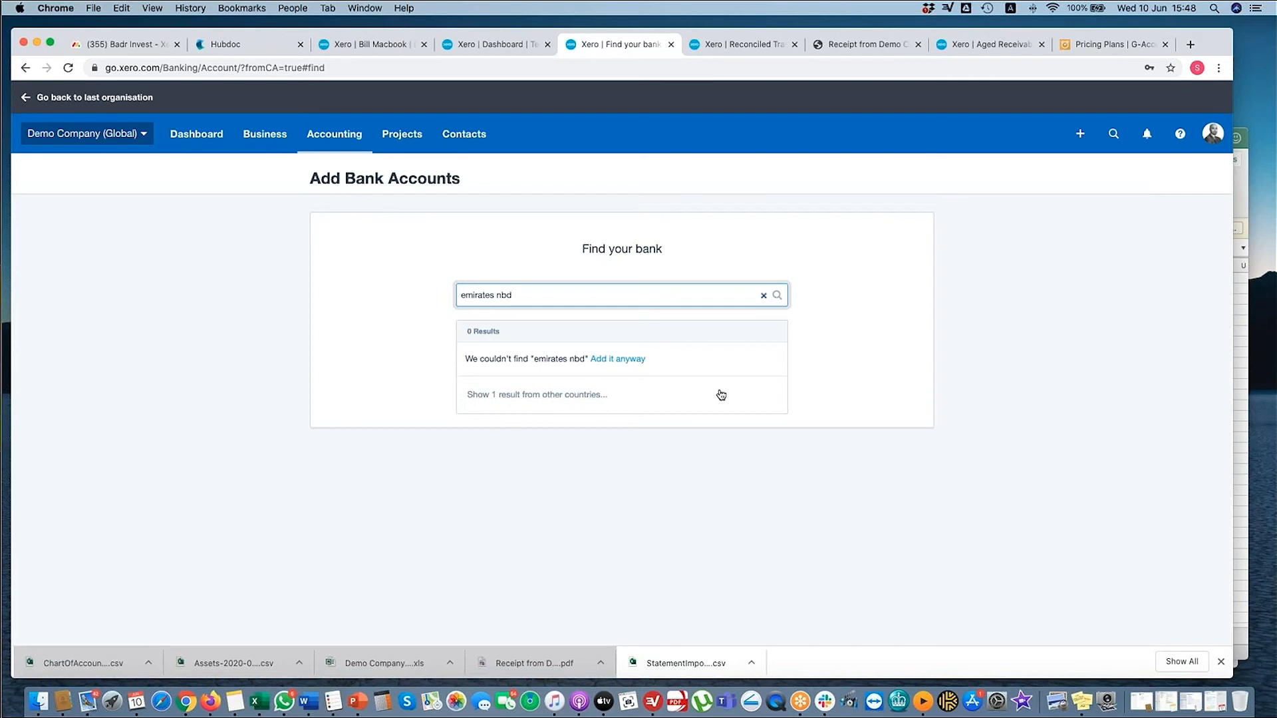
{"action": "left_click", "coordinate": [628, 360]}
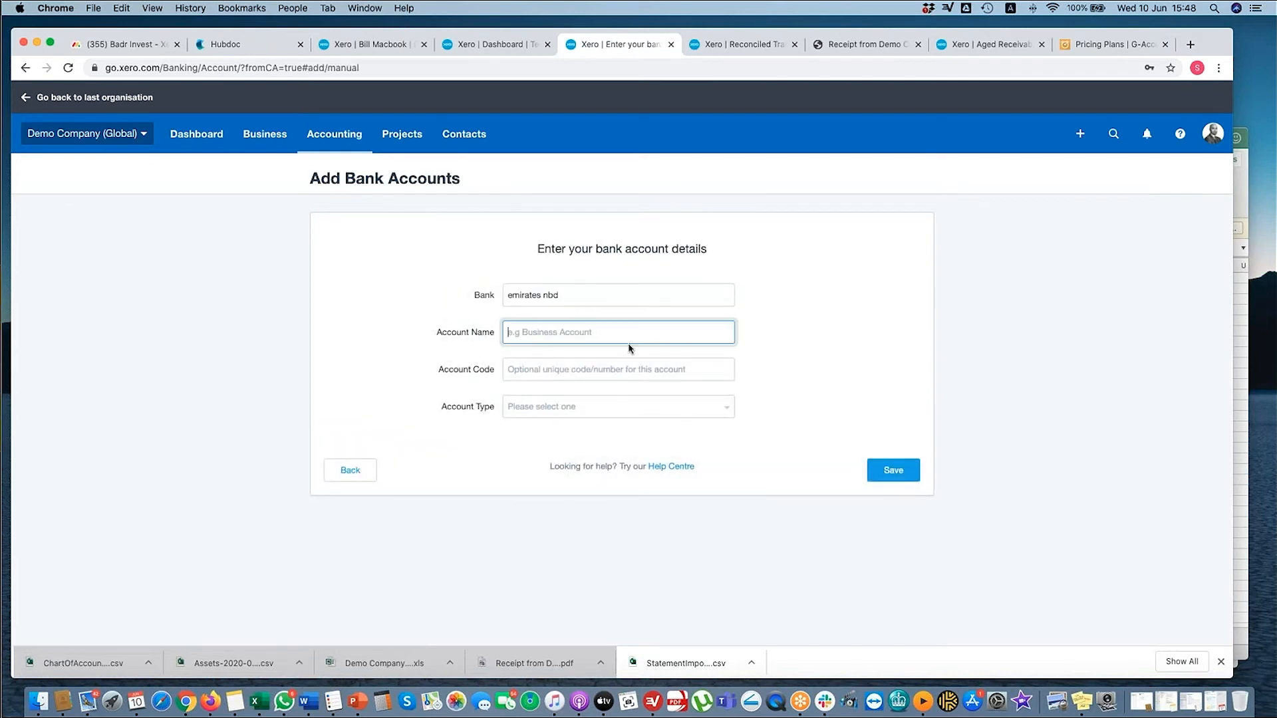
- Fill in the bank account details with type Other, name enbd, an account code and the account number
{"action": "left_click", "coordinate": [560, 379]}
{"action": "left_click", "coordinate": [567, 408]}
{"action": "left_click", "coordinate": [528, 474]}
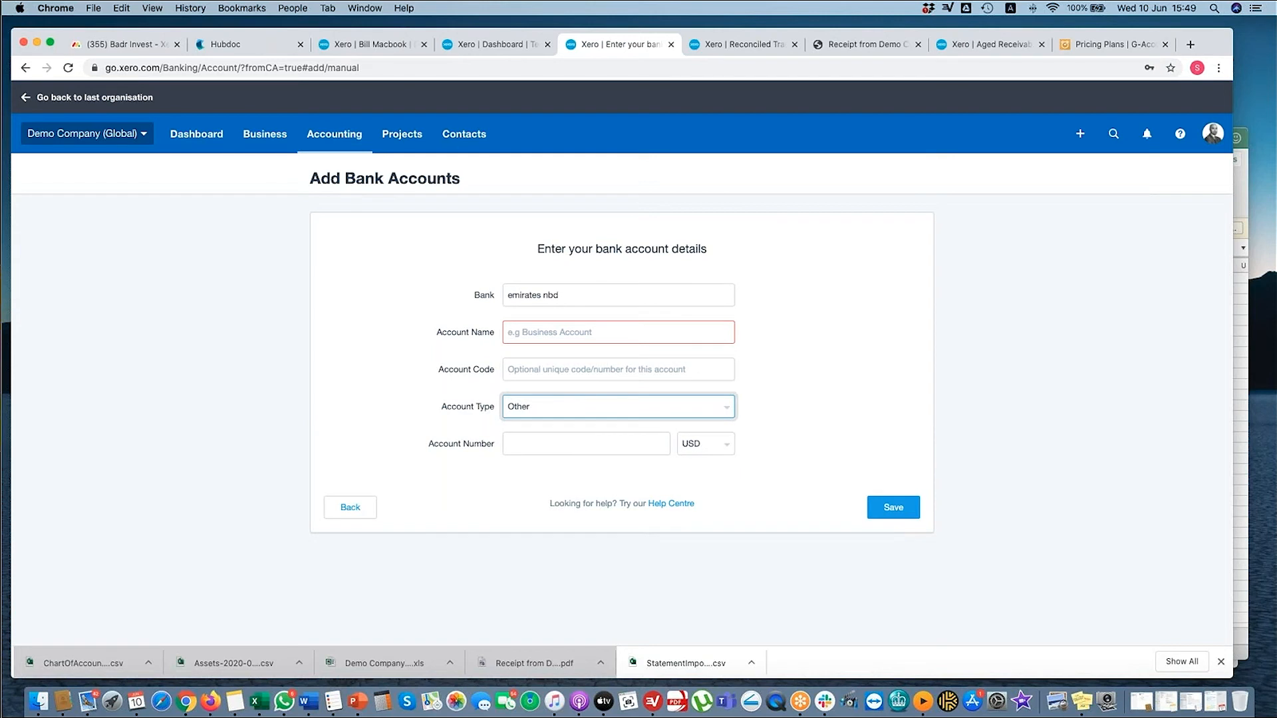
{"action": "left_click", "coordinate": [559, 330]}
{"action": "type", "text": "enbd"}
{"action": "left_click", "coordinate": [552, 366]}
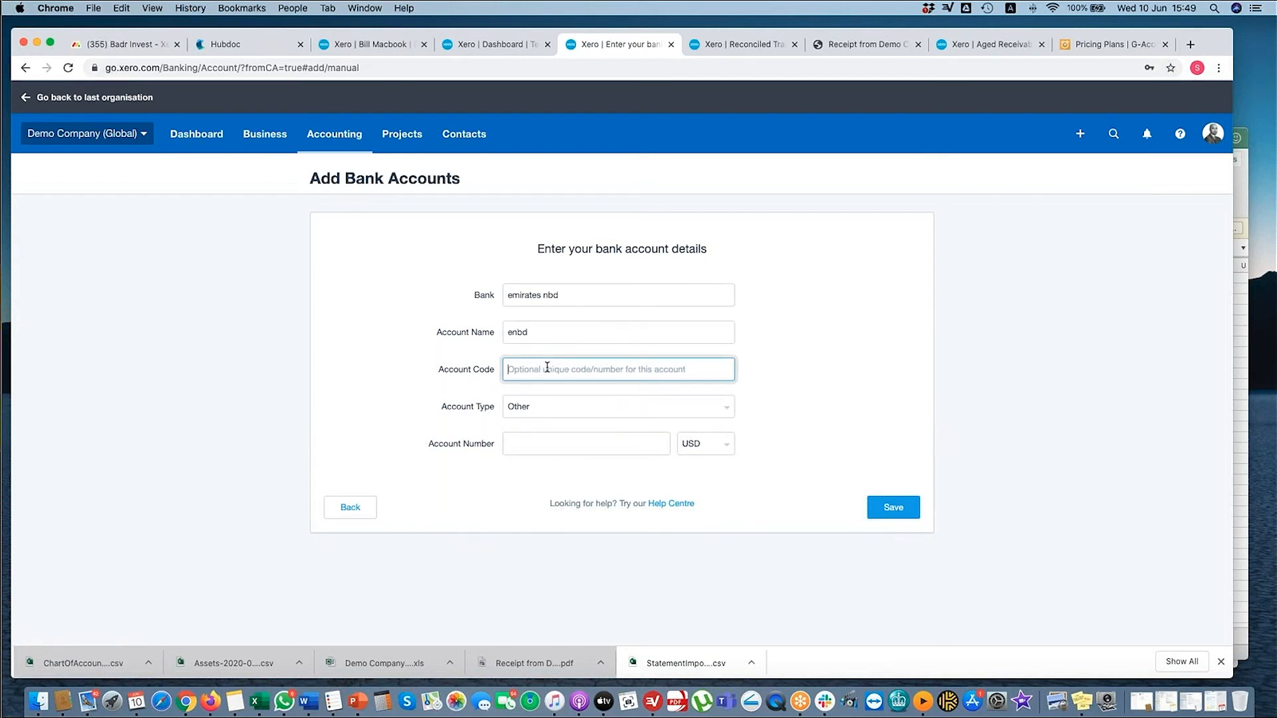
{"action": "type", "text": "123456"}
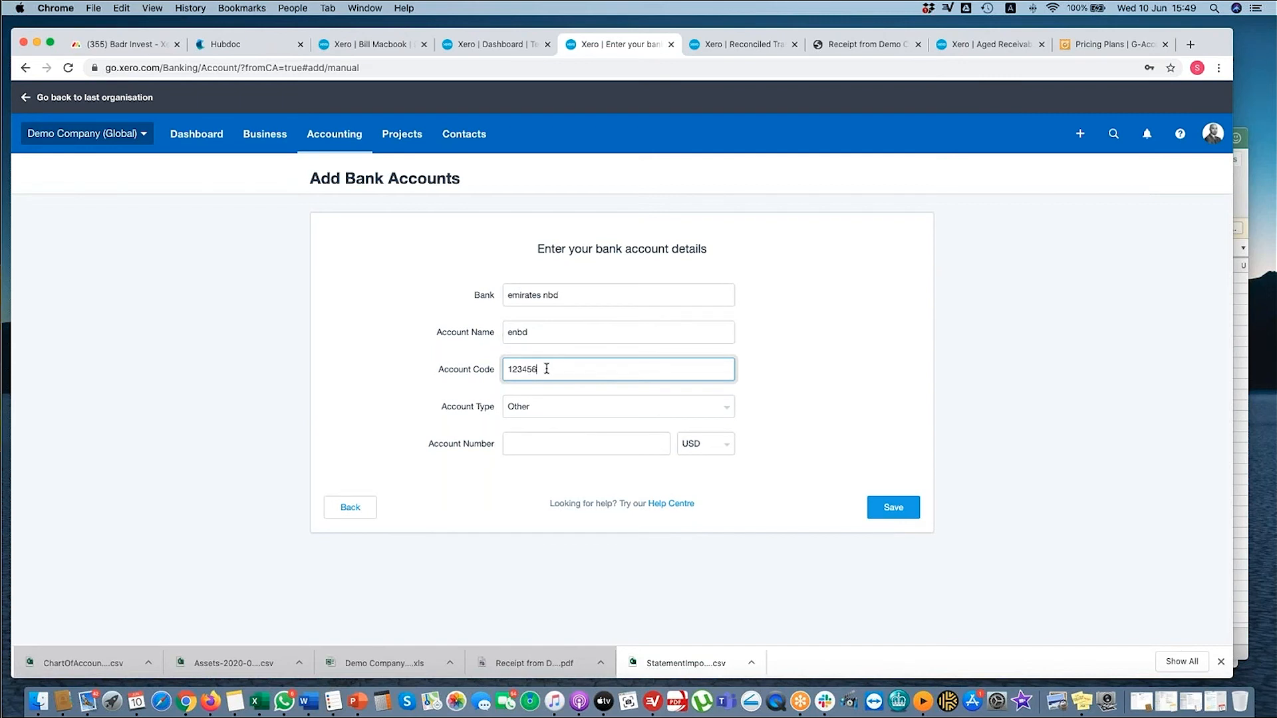
{"action": "left_click", "coordinate": [546, 436]}
{"action": "type", "text": "123456"}
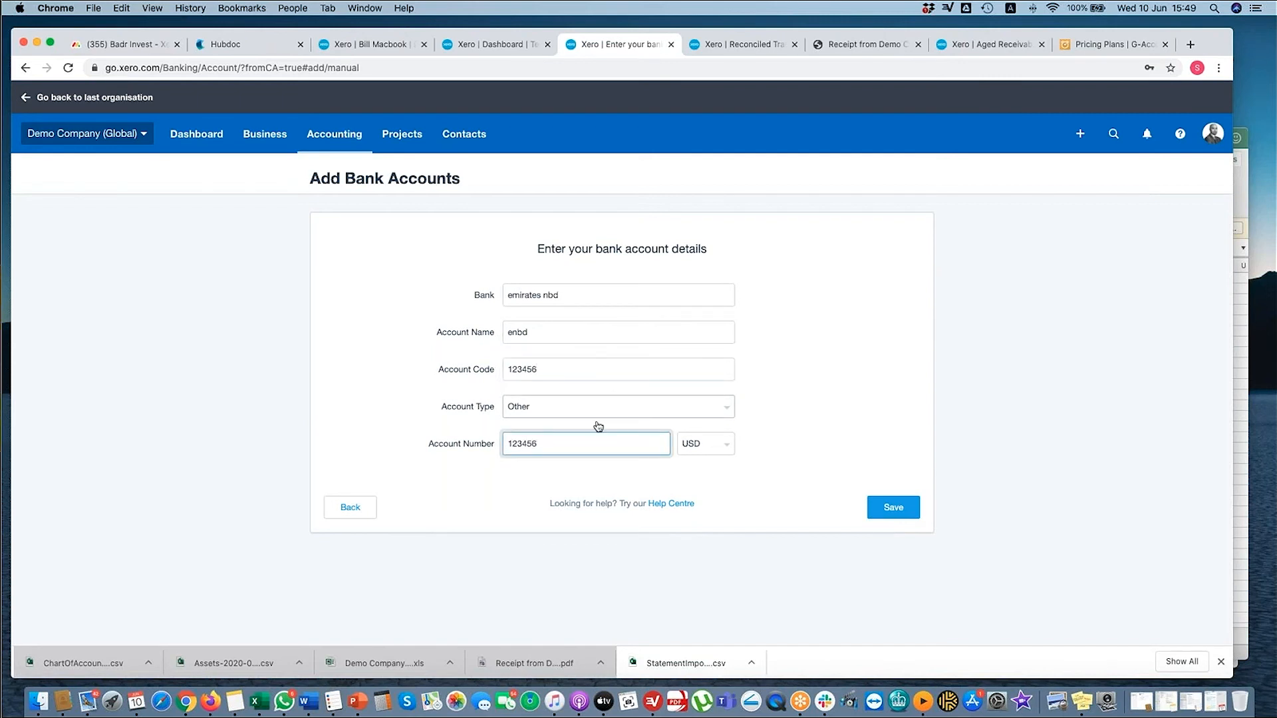
- Choose USD - United States Dollar as the bank account's currency and save the account
{"action": "left_click", "coordinate": [718, 445]}
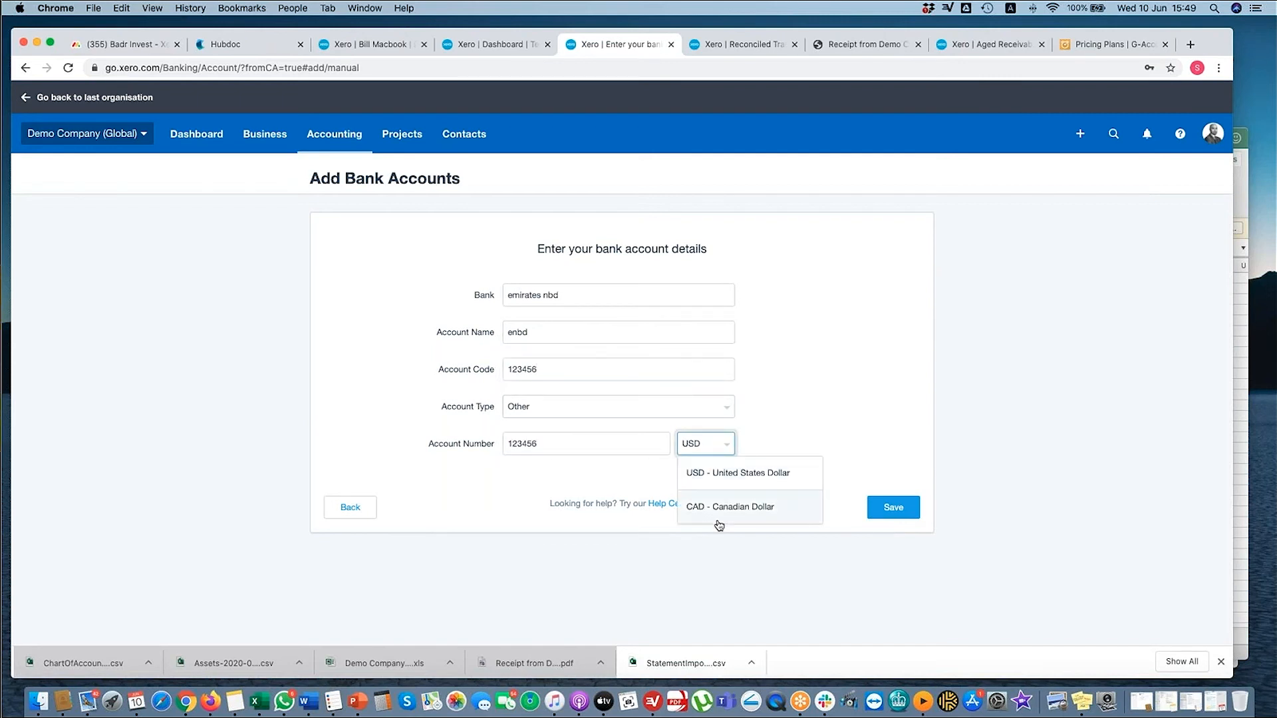
{"action": "left_click", "coordinate": [701, 476]}
{"action": "left_click", "coordinate": [703, 458]}
{"action": "left_click", "coordinate": [887, 508]}
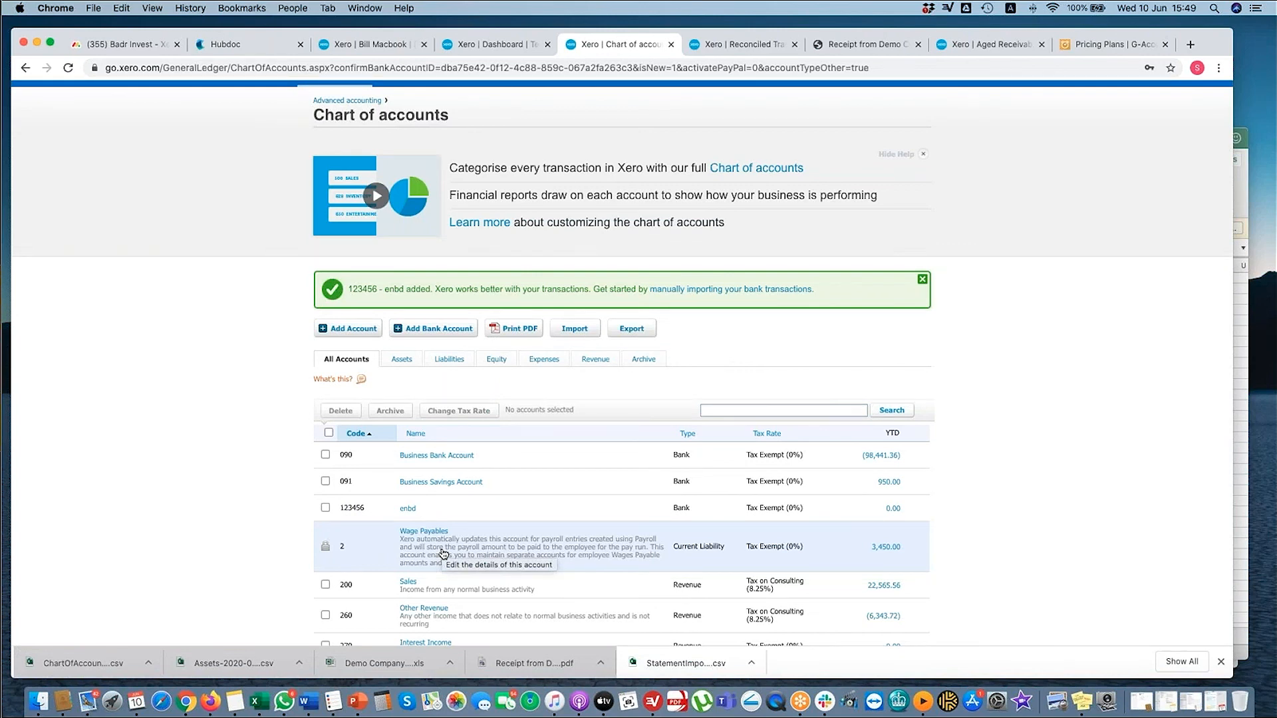
- Open the bank accounts overview and examine the entry for the enbd account
{"action": "scroll", "coordinate": [318, 107], "scroll_direction": "up", "scroll_amount": 2}
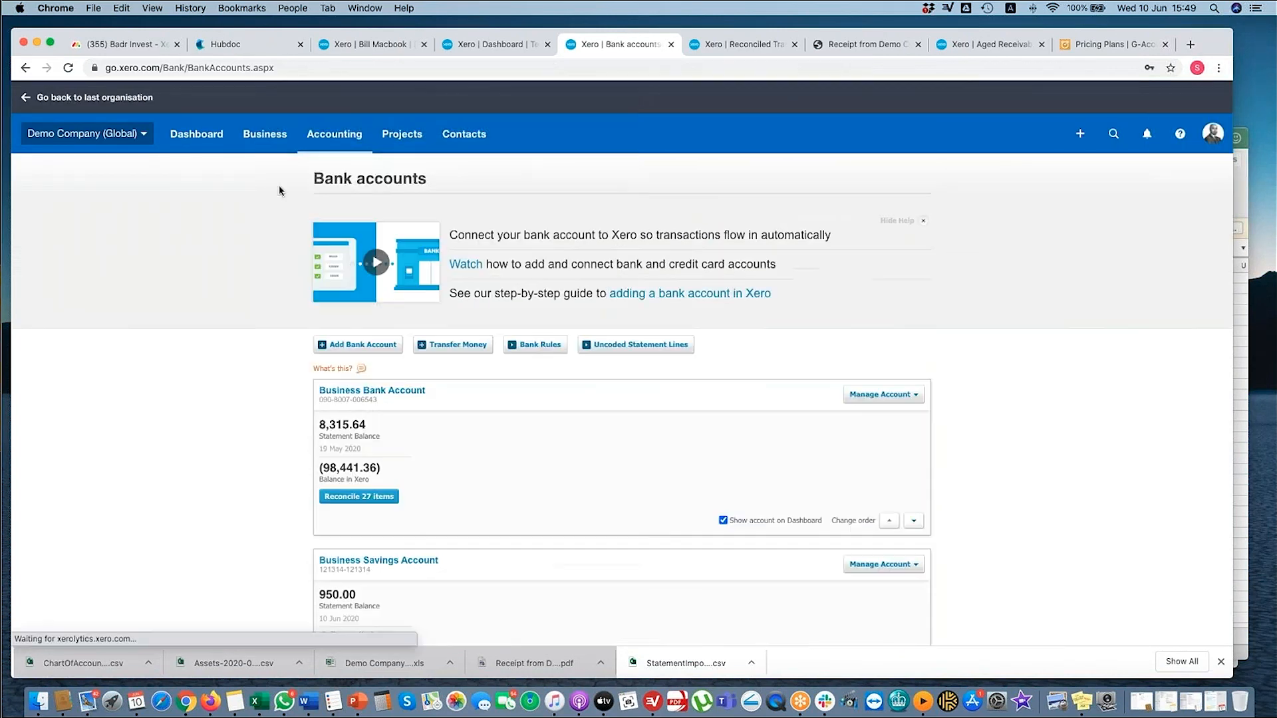
{"action": "scroll", "coordinate": [536, 560], "scroll_direction": "down", "scroll_amount": 5}
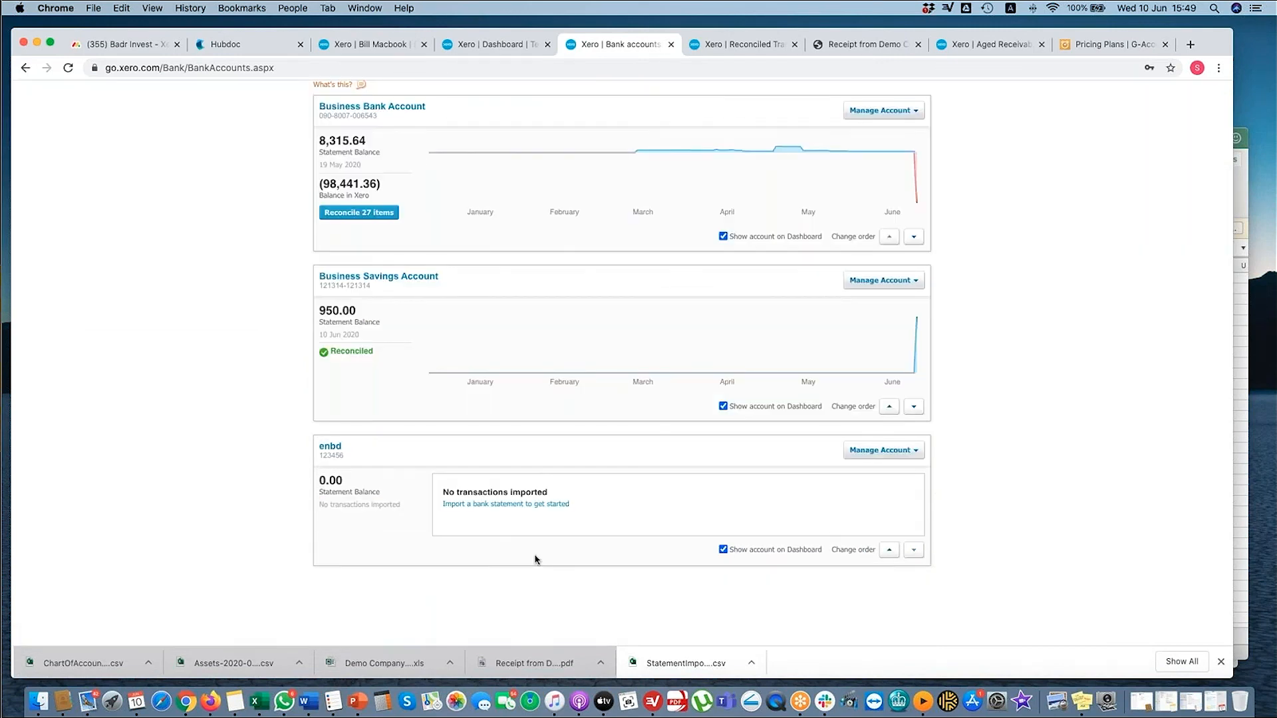